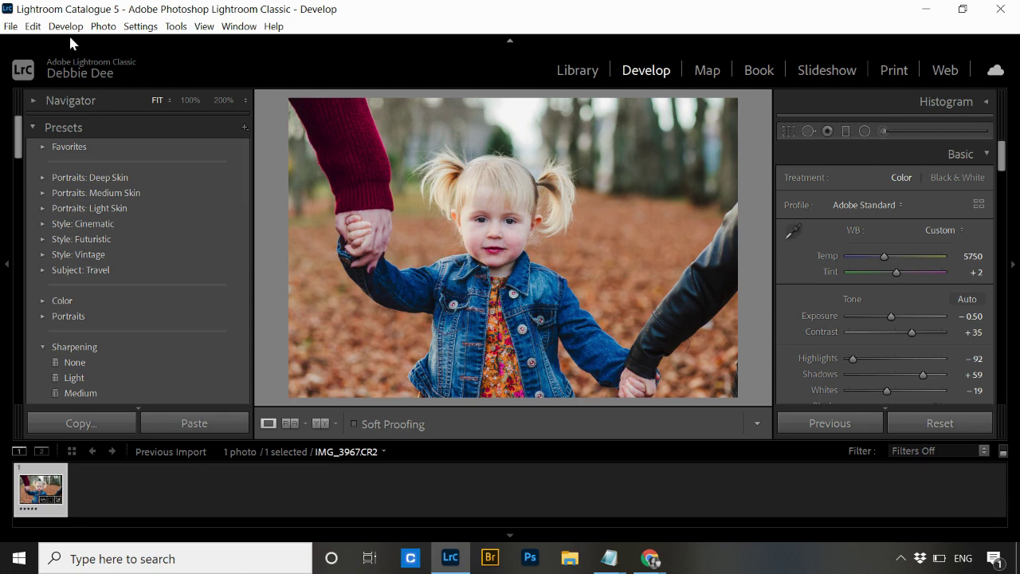
From Edit > Catalog Settings, reveal Lightroom Catalogue 5's Dropbox location in File Explorer.
click(32, 26)
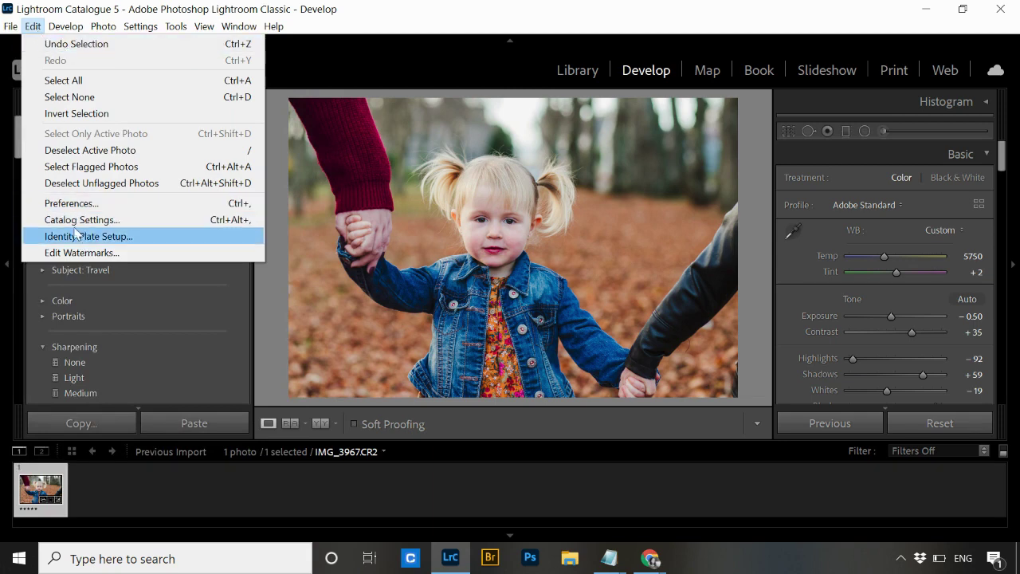
click(75, 229)
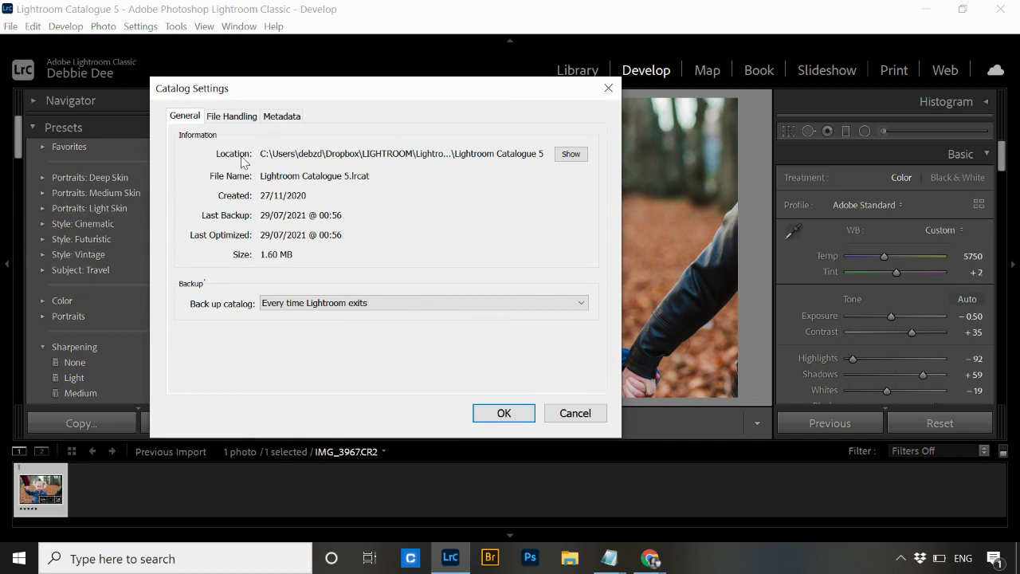
click(571, 156)
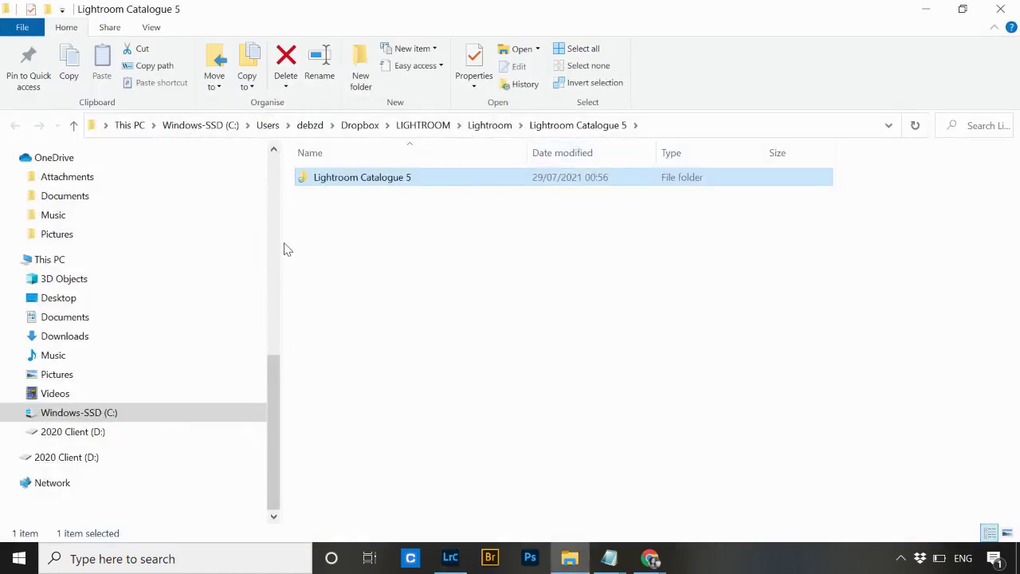
Narrow the navigation pane and open the Lightroom Catalogue 5 folder to list its files.
drag(164, 262, 7, 281)
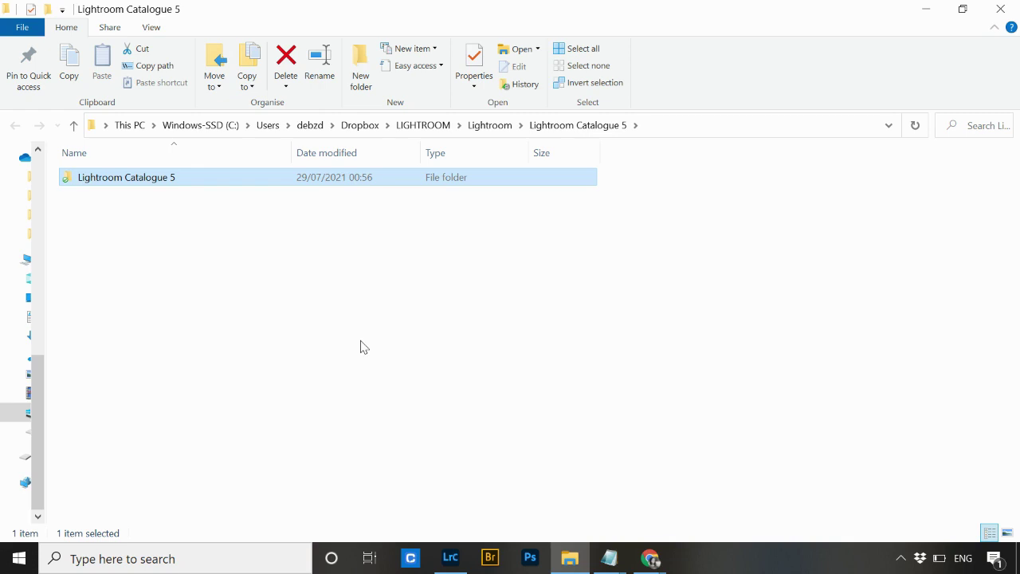
double_click(155, 185)
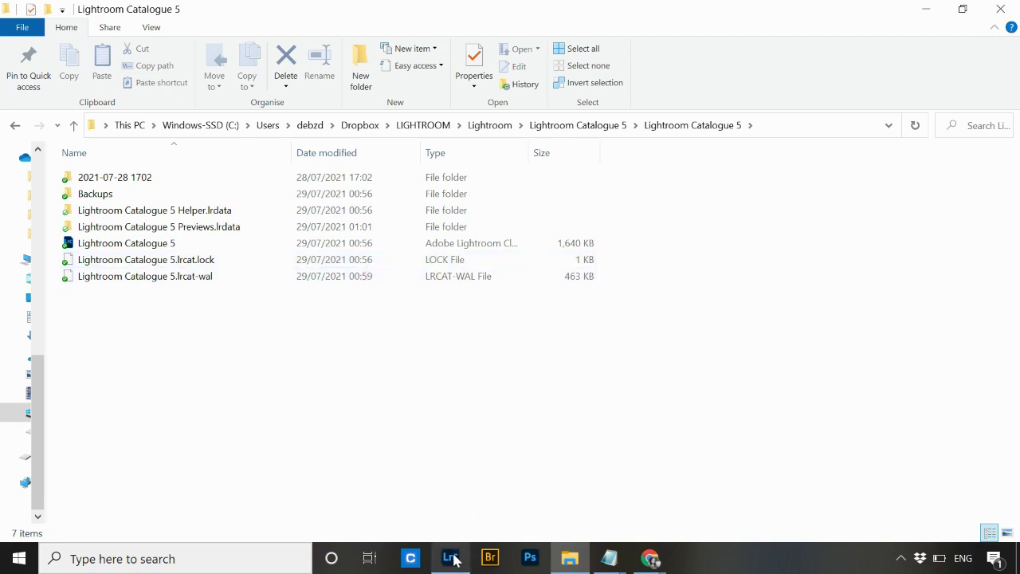
mouse_move(452, 555)
Close Catalog Settings with OK and quit Lightroom Classic, skipping the catalog backup.
click(447, 560)
click(489, 421)
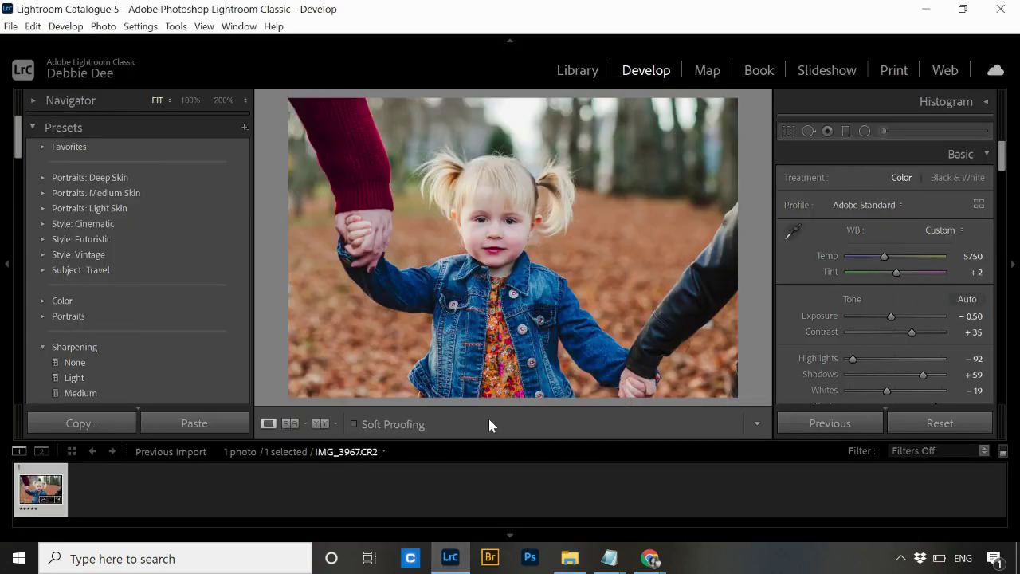
click(1000, 10)
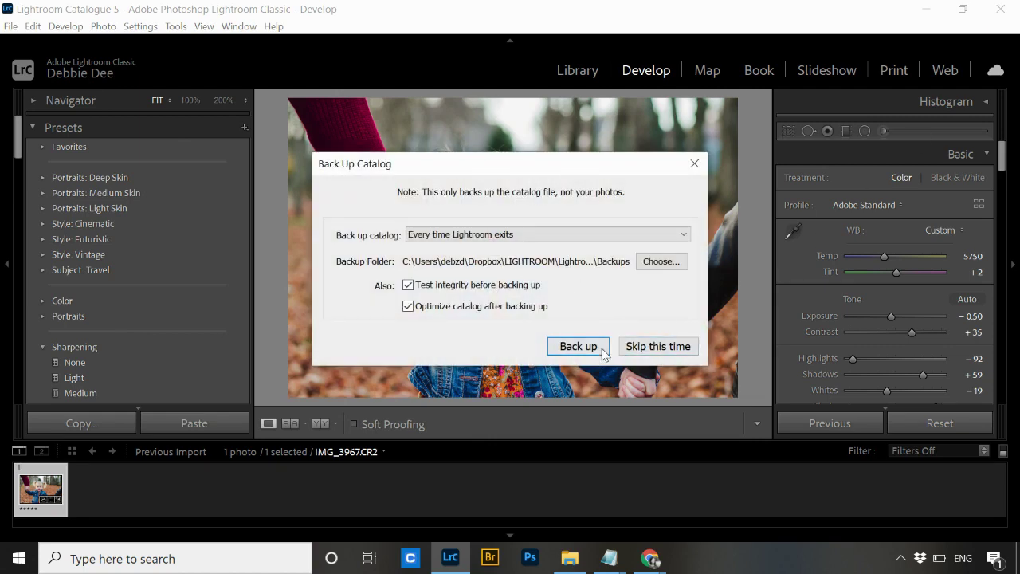
click(643, 346)
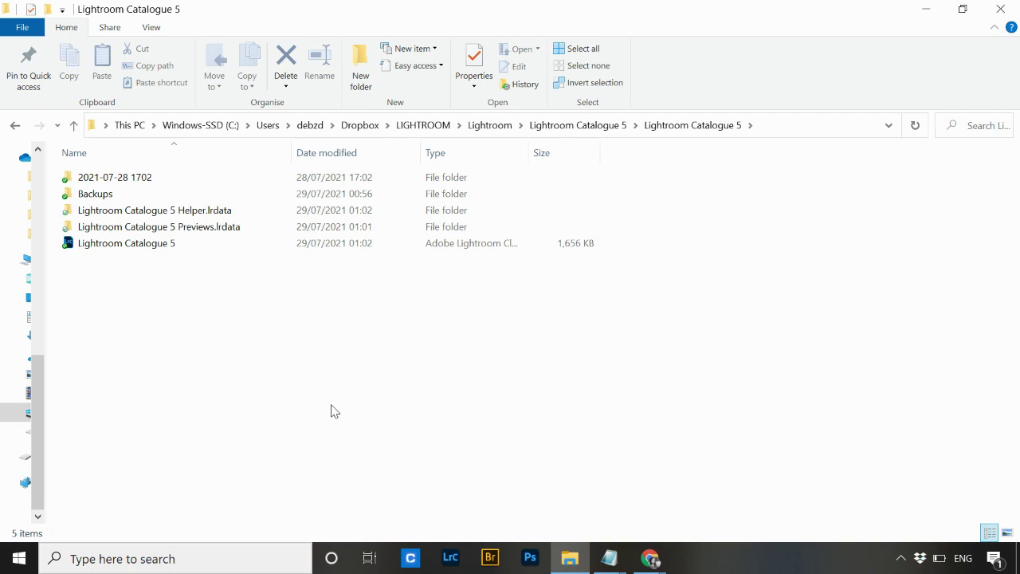
Rename the 1,656 KB Lightroom Catalogue 5 catalogue file to '2021 Client Catalogue TEST'.
click(127, 250)
right_click(128, 255)
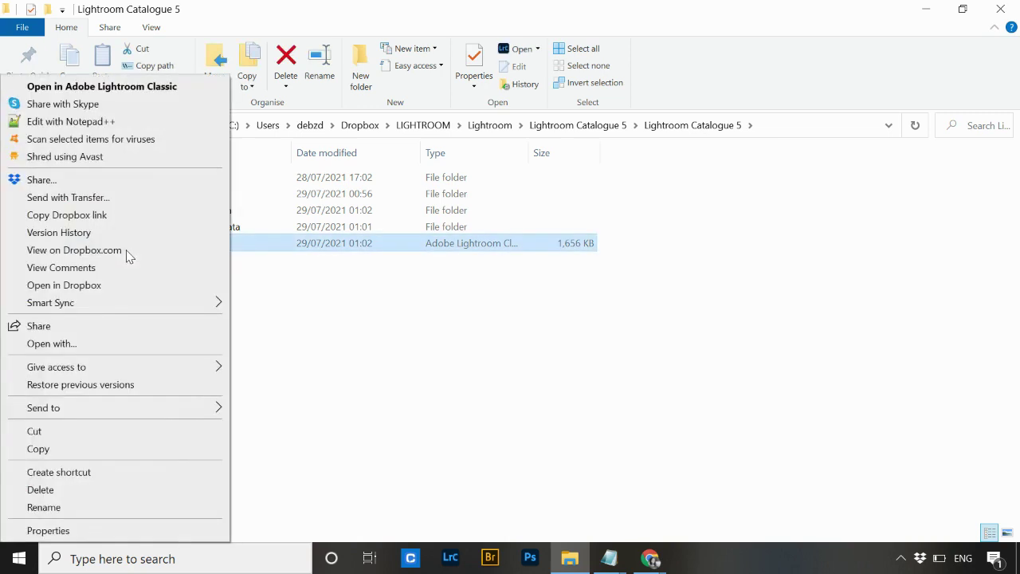
click(94, 508)
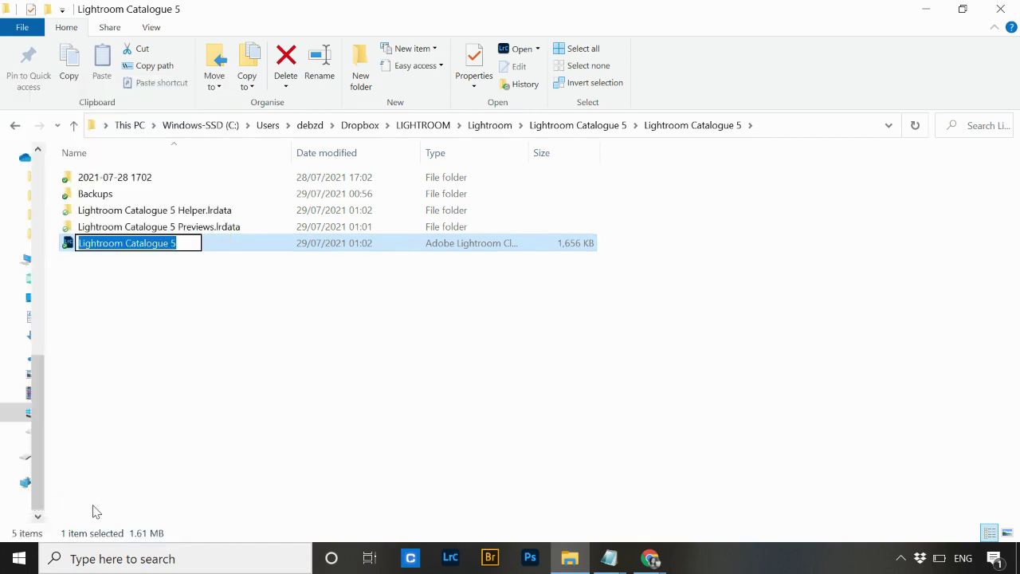
key(slash)
text(0)
key(BackSpace)
text(2)
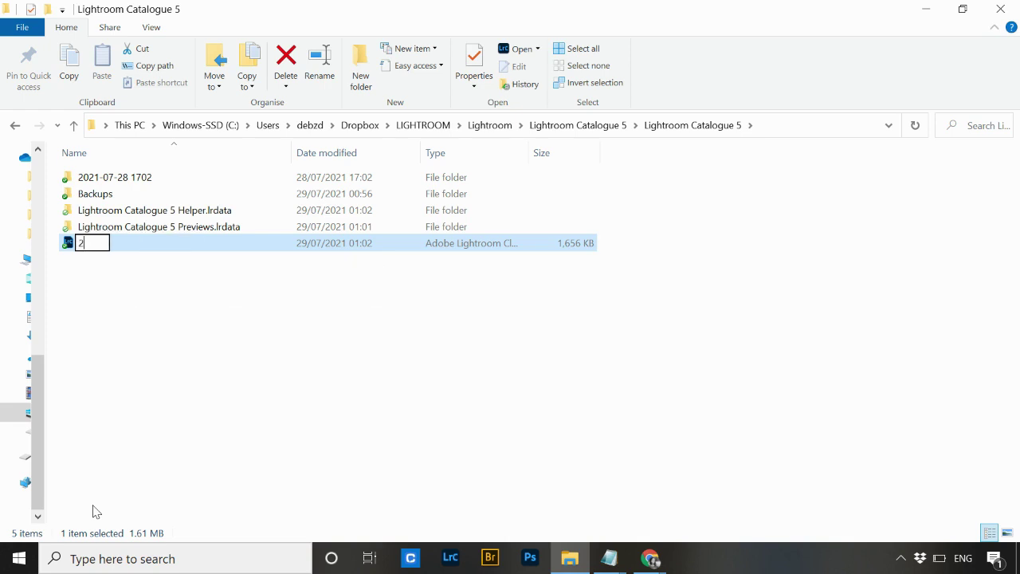
text(021 Clie)
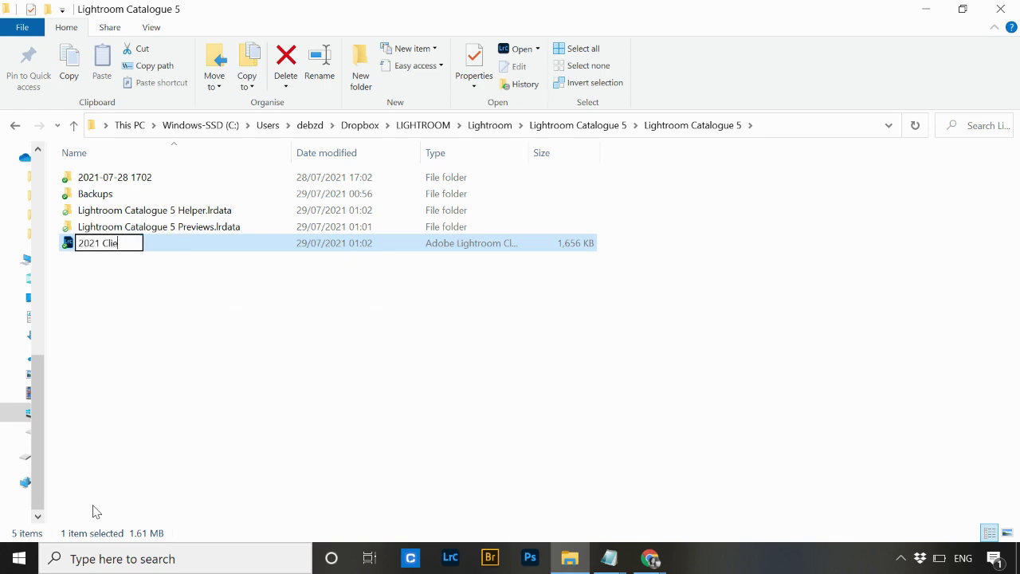
text(nt Catalogue TEST)
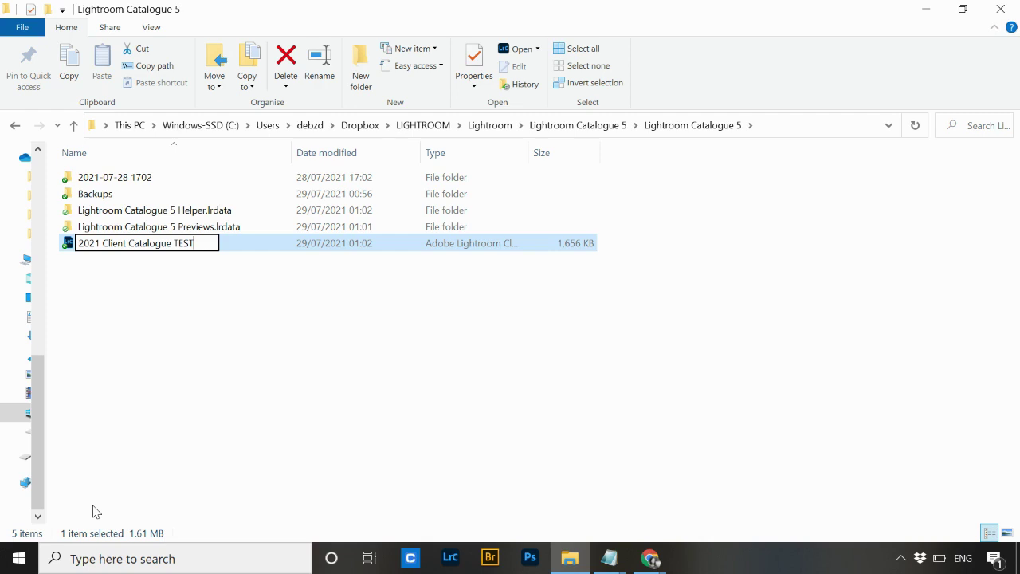
key(Return)
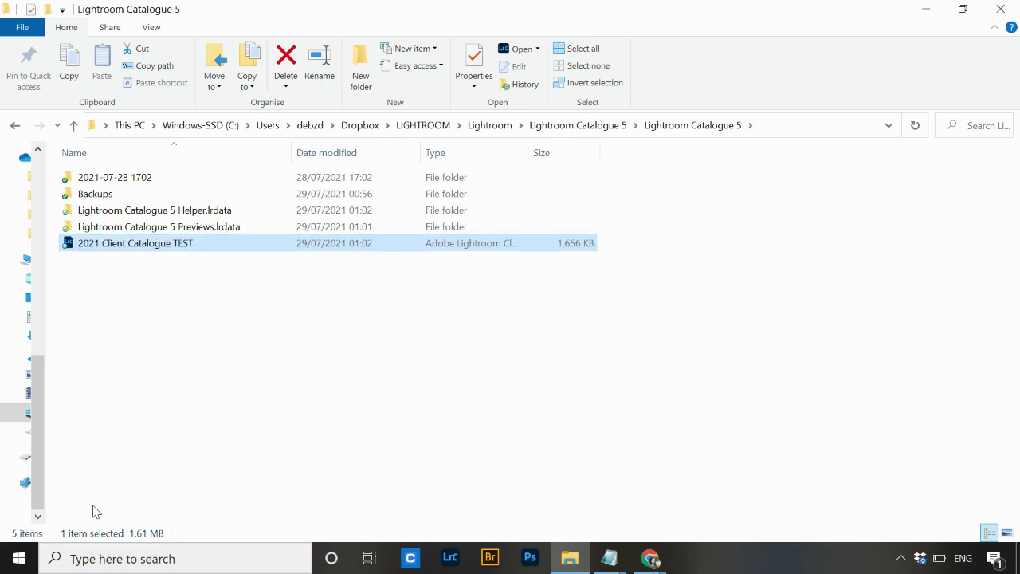
click(122, 230)
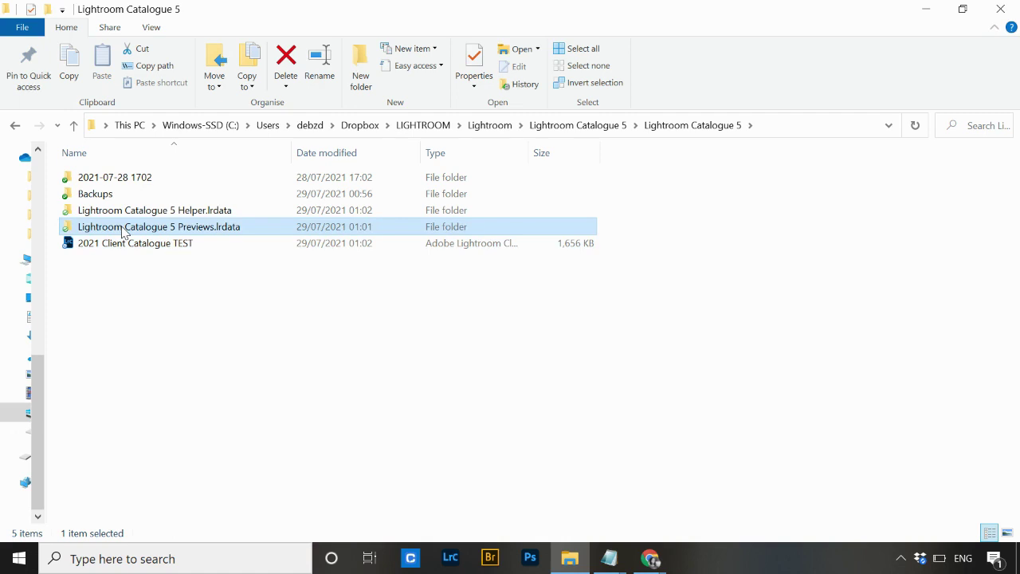
Replace 'Lightroom Catalogue 5' with '2021 Client Catalogue TEST' in the Previews.lrdata folder name.
mouse_move(131, 229)
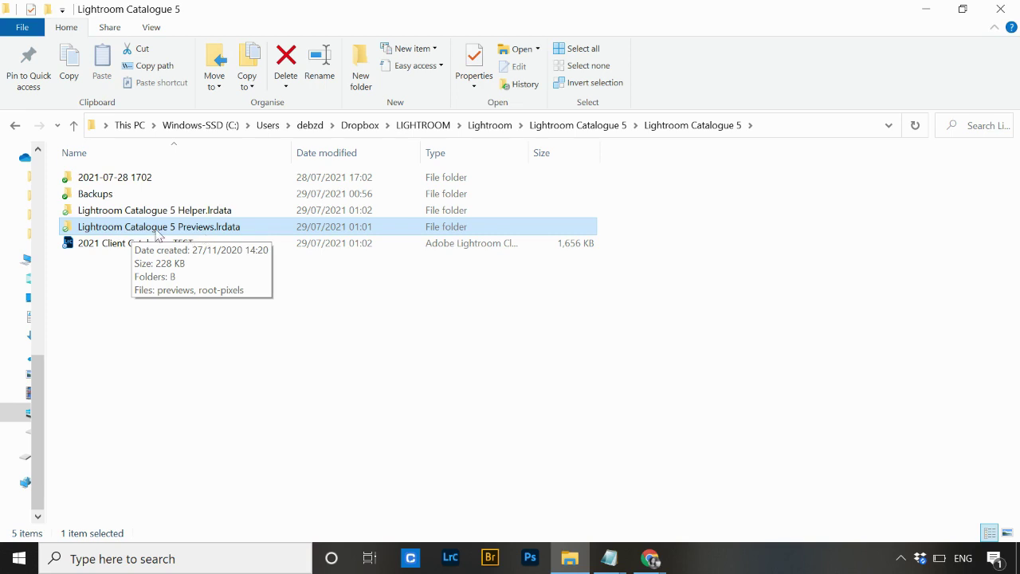
right_click(156, 231)
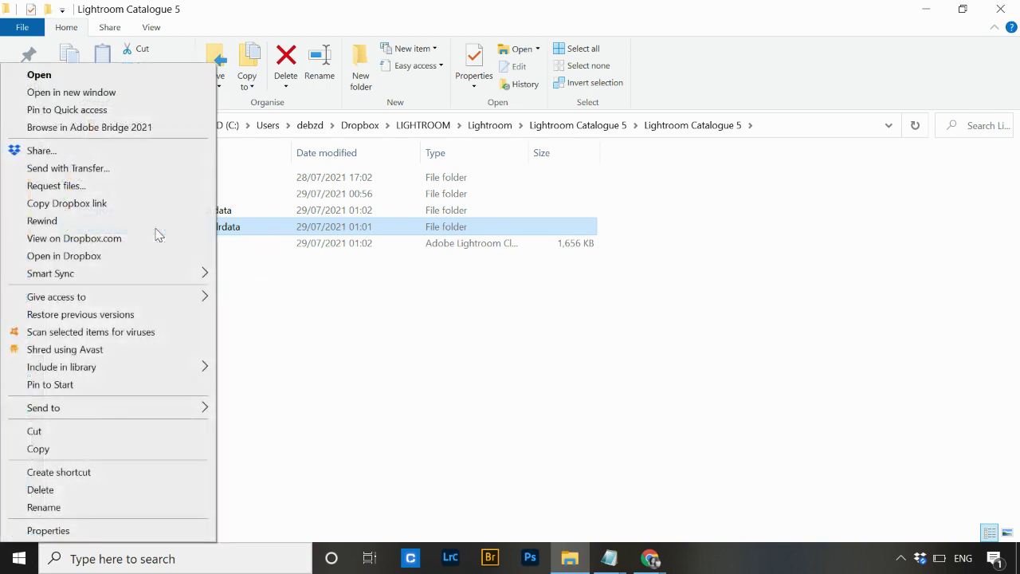
click(67, 505)
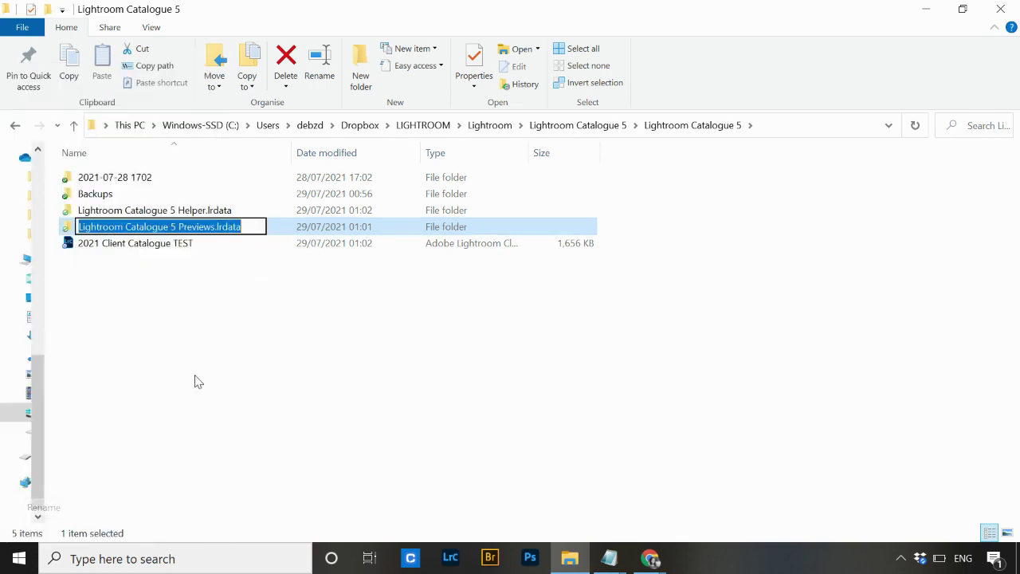
click(210, 228)
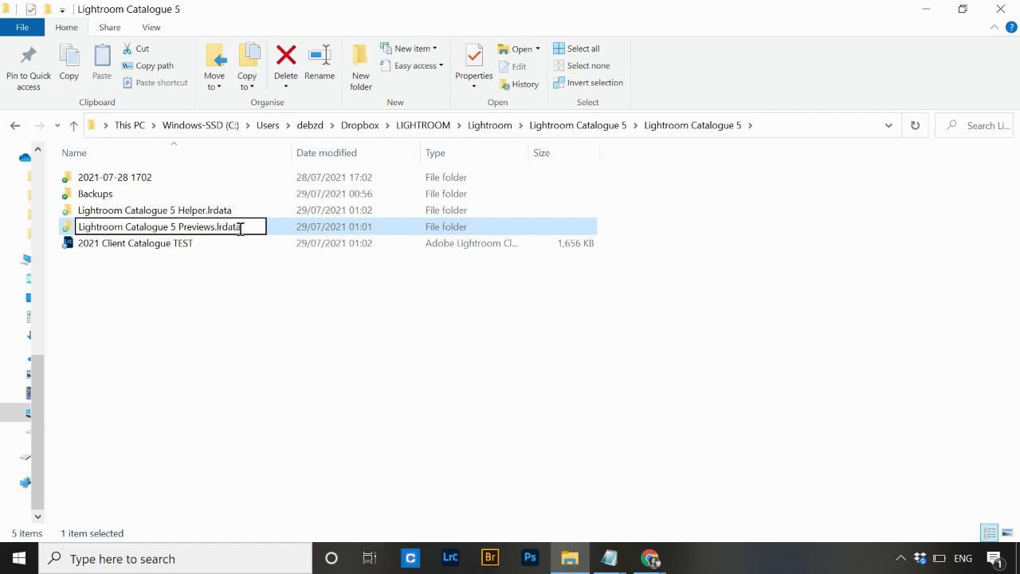
drag(175, 227, 80, 231)
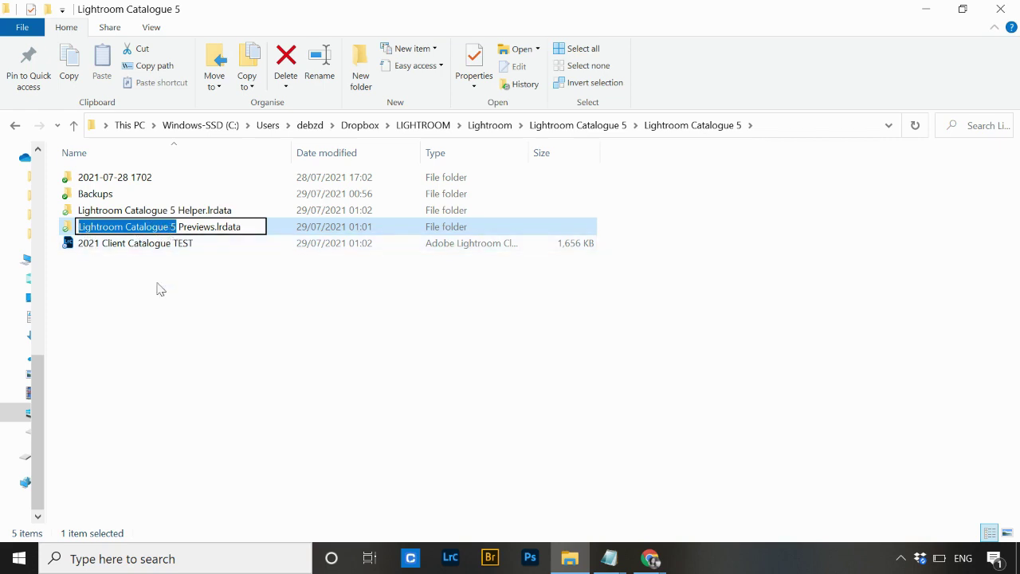
text(2021 C)
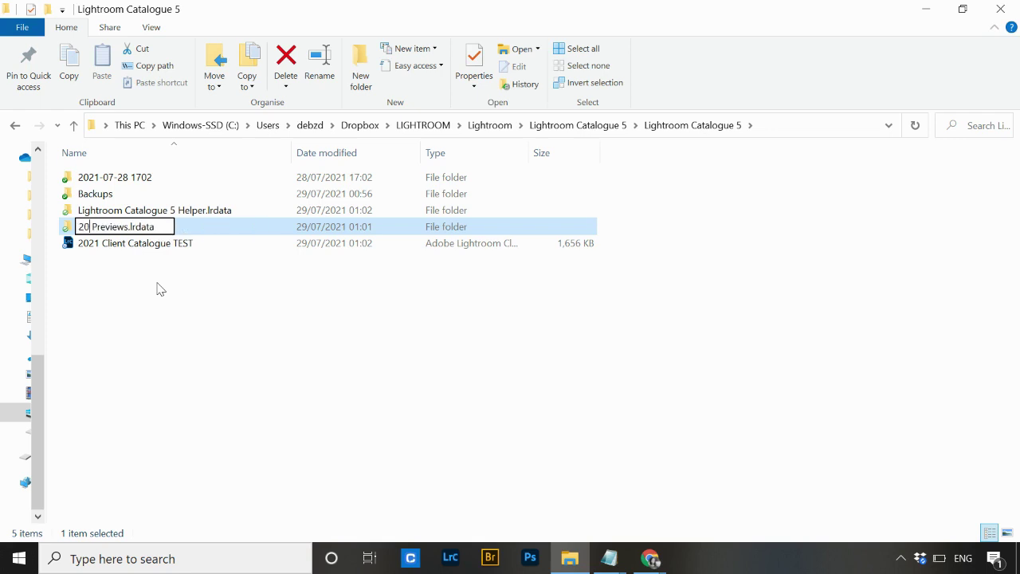
text(lient Cata)
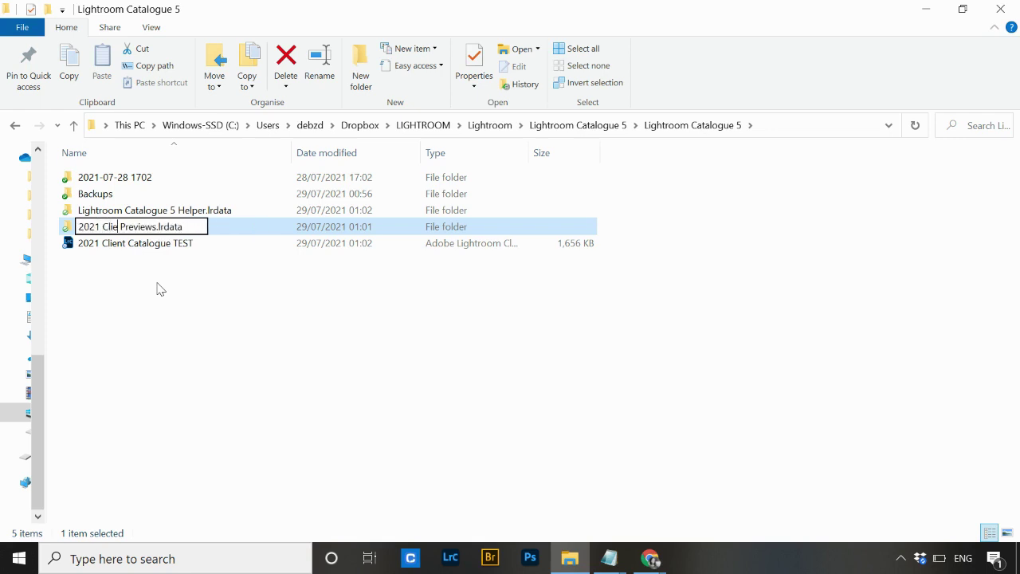
text(logue TEST)
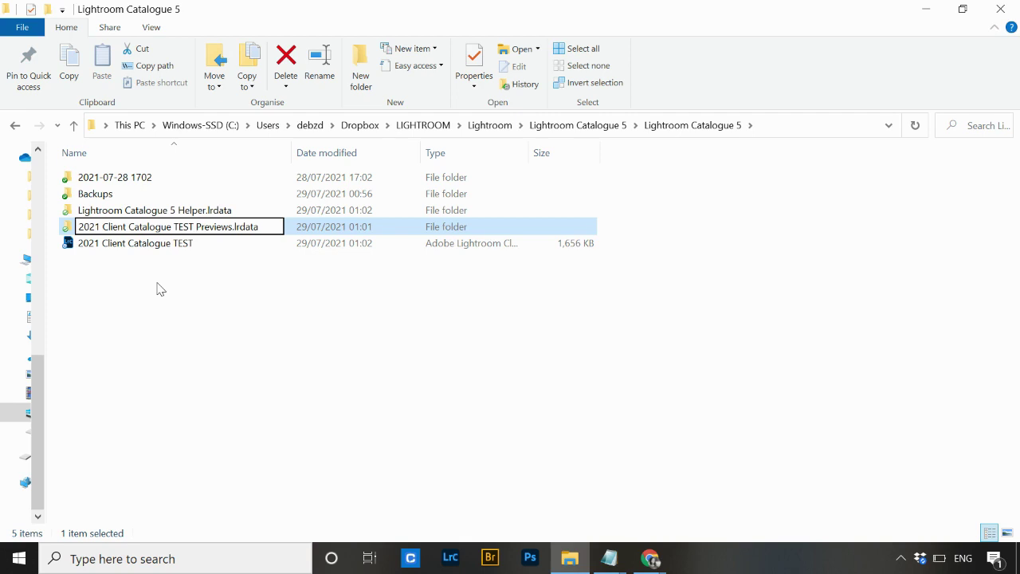
key(Return)
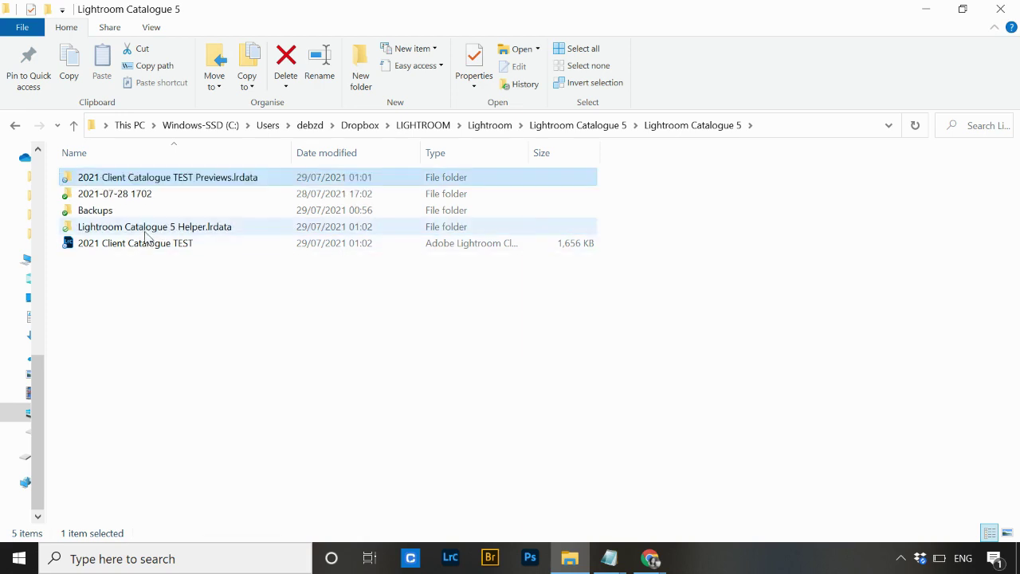
Rename the Helper.lrdata folder to '2021 Client Catalogue TEST Helper.lrdata'.
right_click(187, 230)
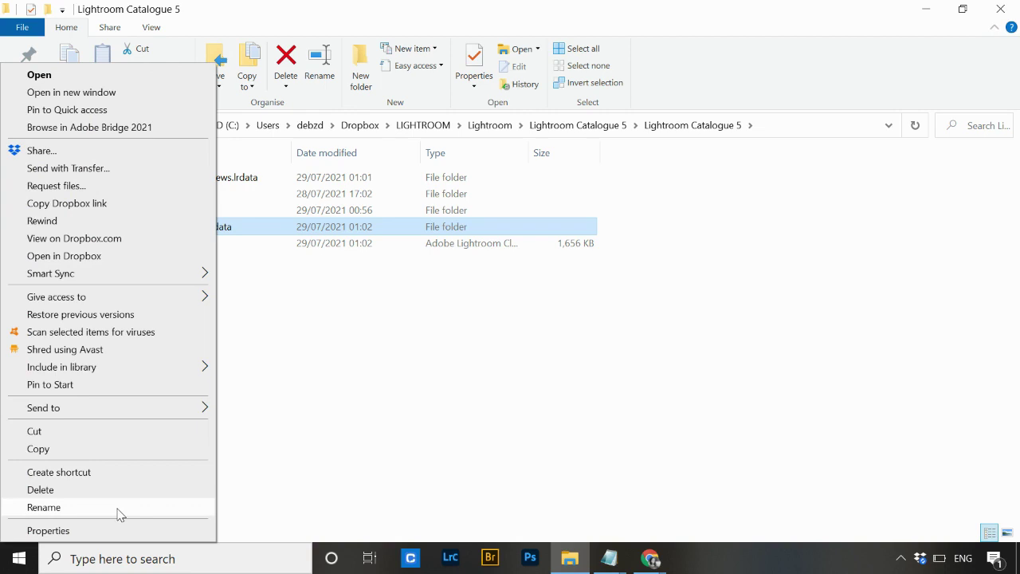
click(118, 509)
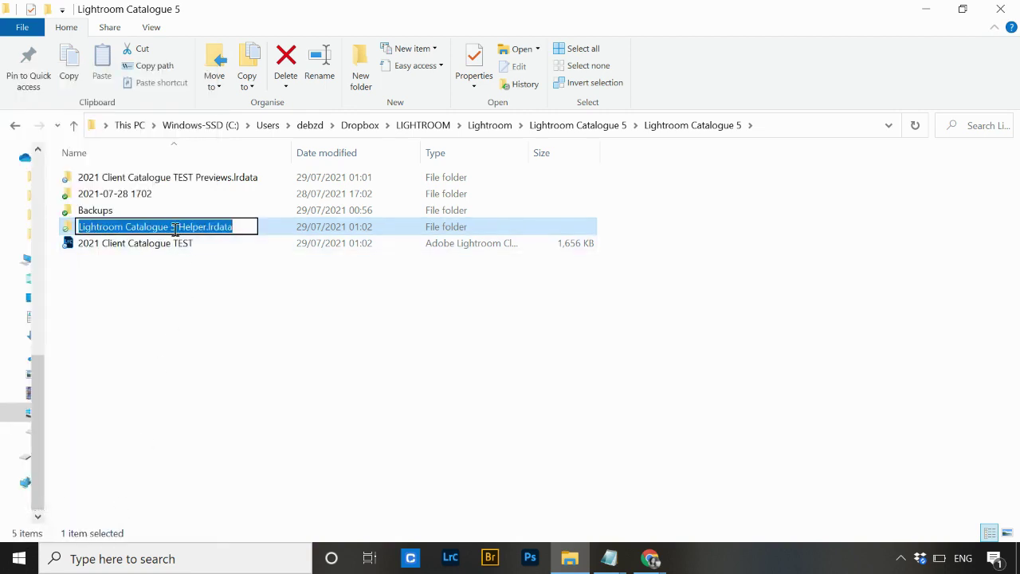
drag(179, 227, 78, 235)
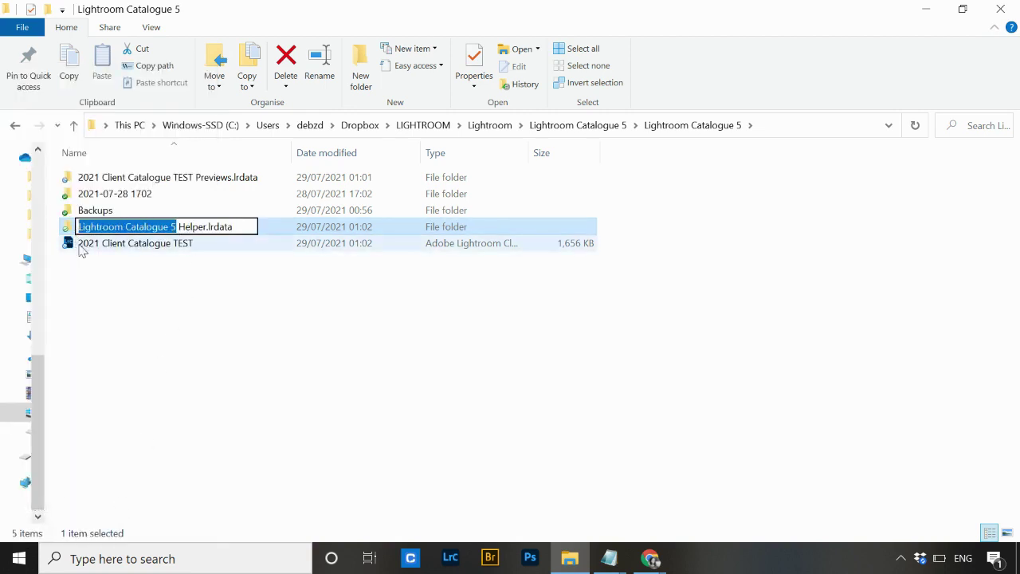
text(2021 C)
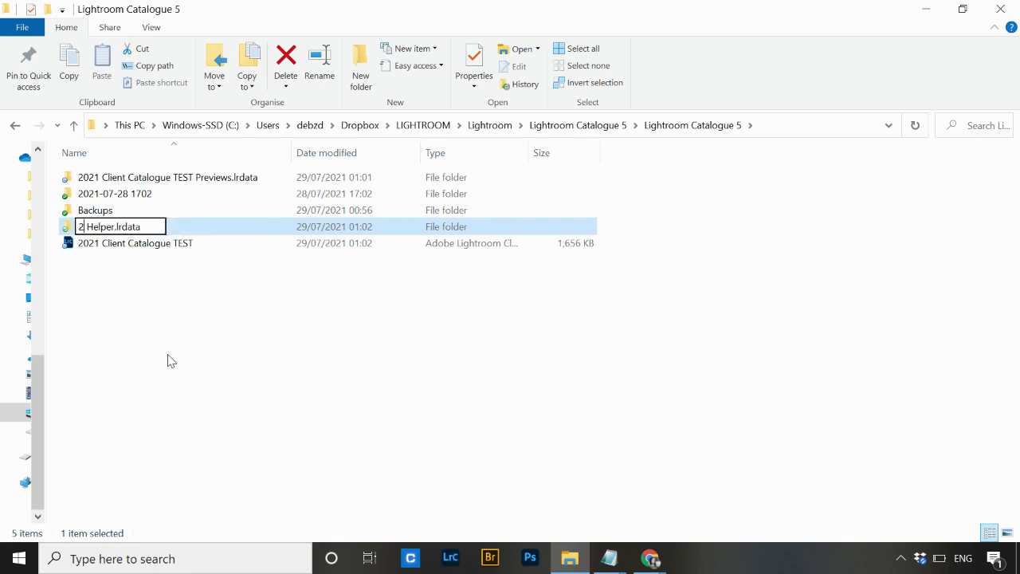
text(lient Cata)
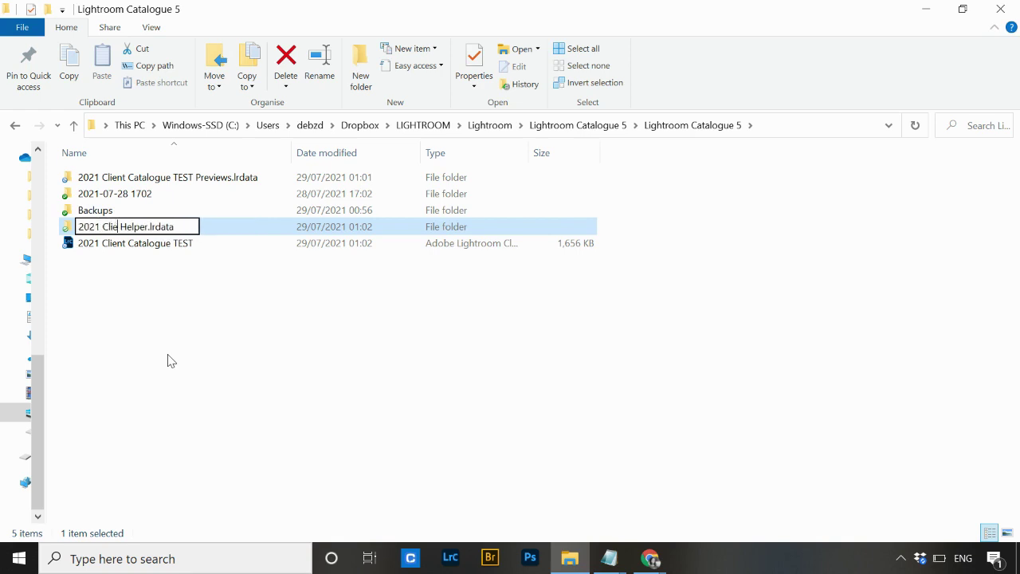
text(logue)
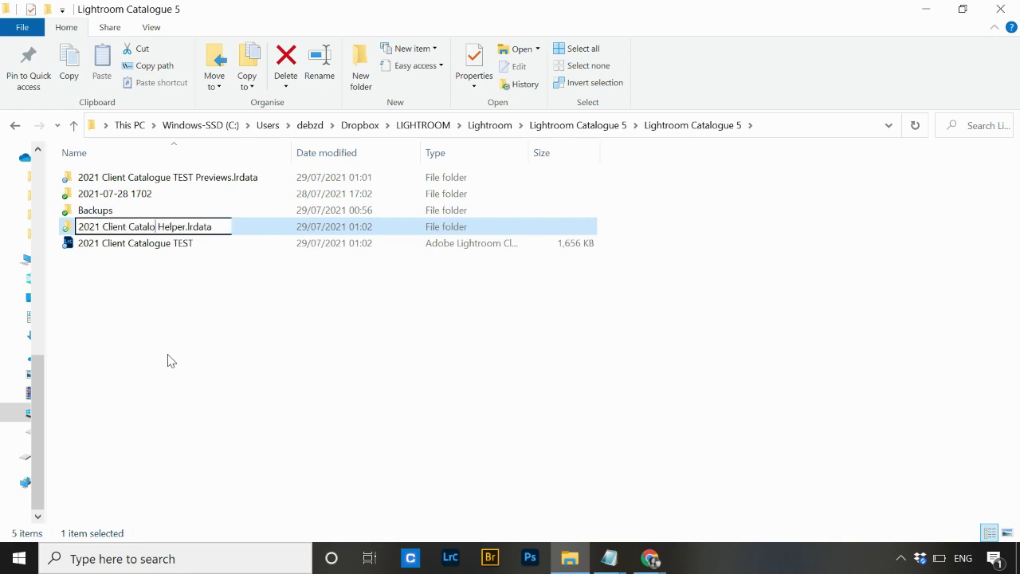
text( TEST)
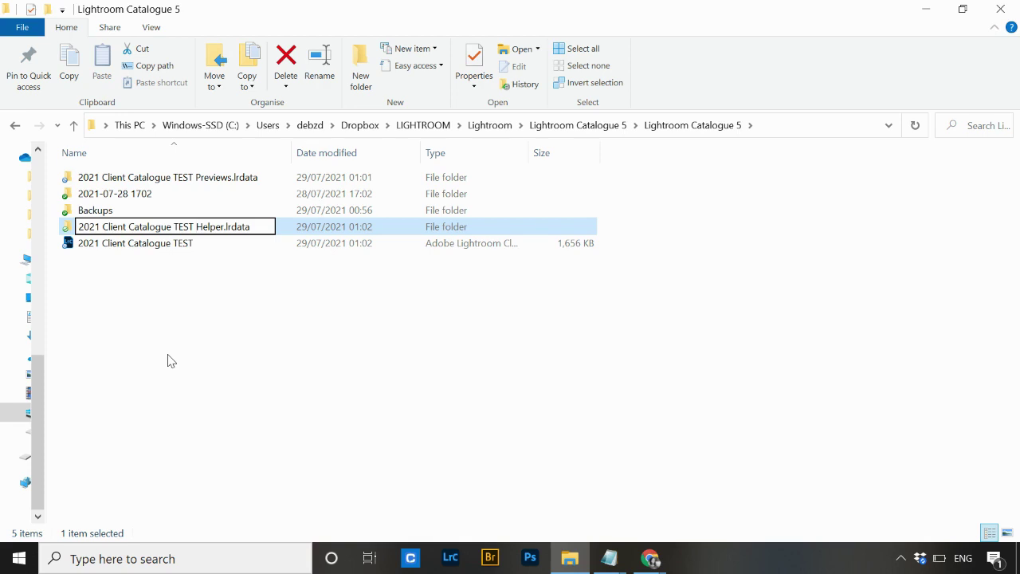
key(Return)
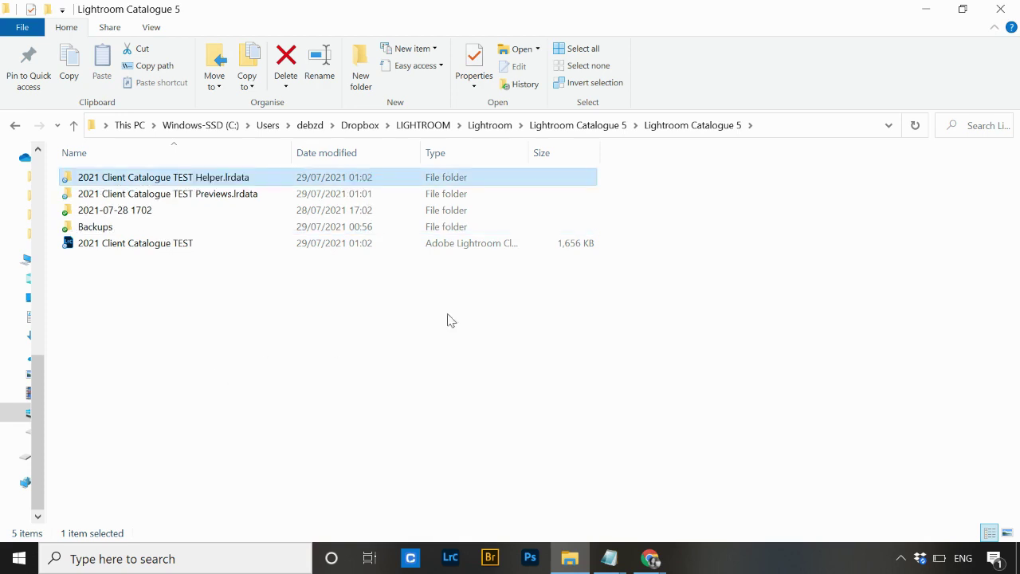
Go up one level and rename the inner Lightroom Catalogue 5 folder to '2021 Client Catalogue TEST'.
click(609, 131)
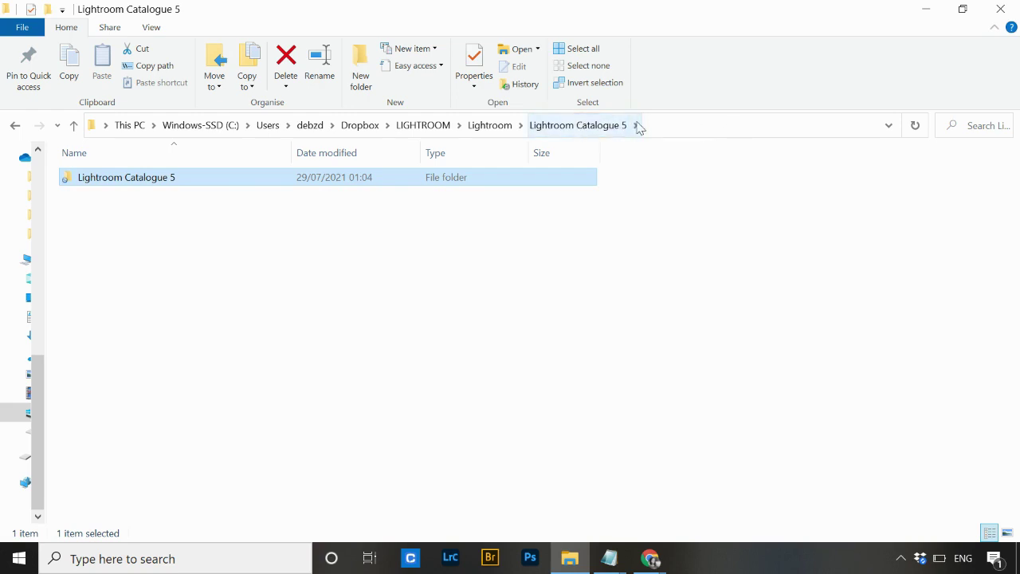
right_click(152, 182)
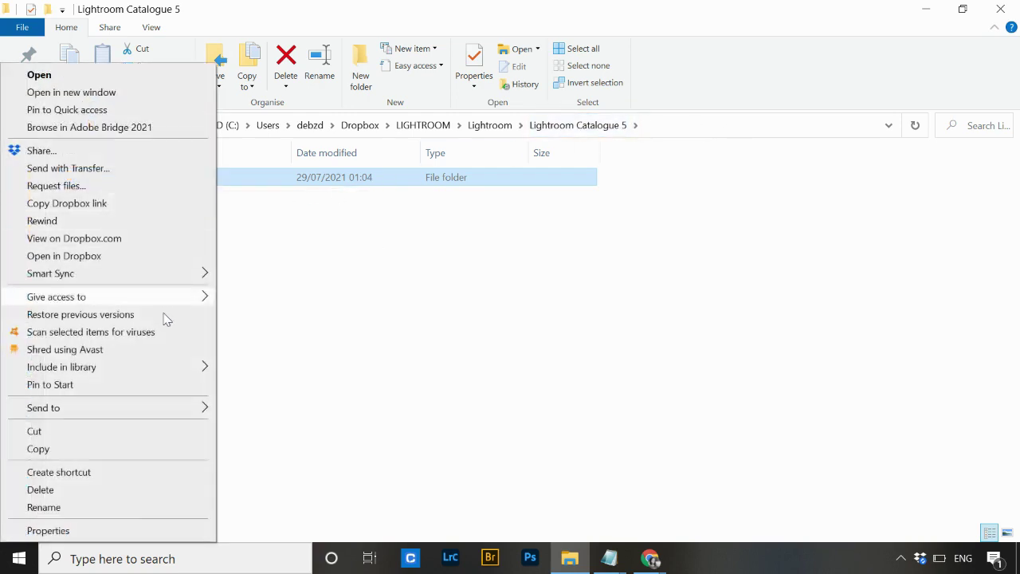
click(136, 509)
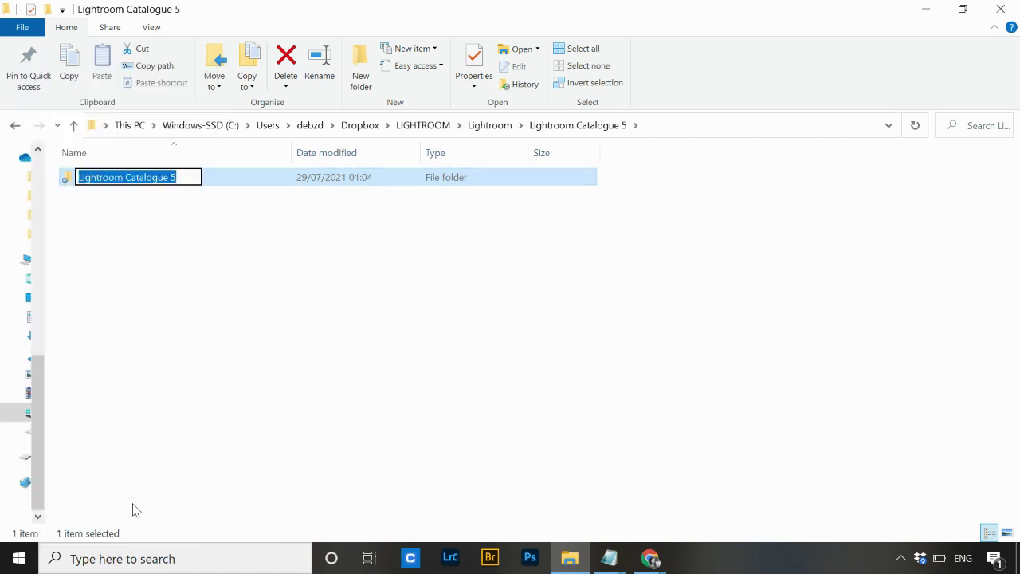
text(2021 Cl)
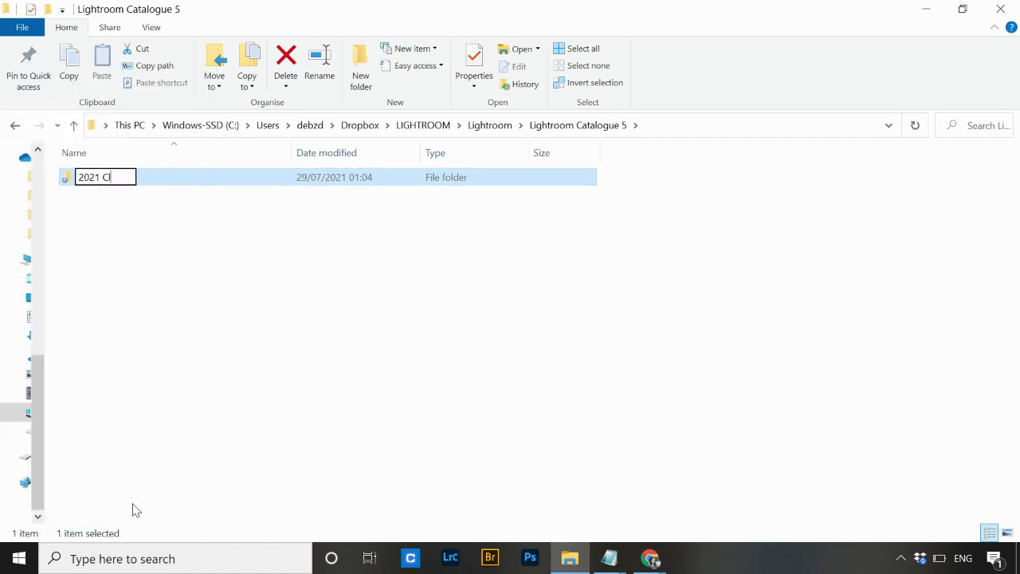
text(ient Cata)
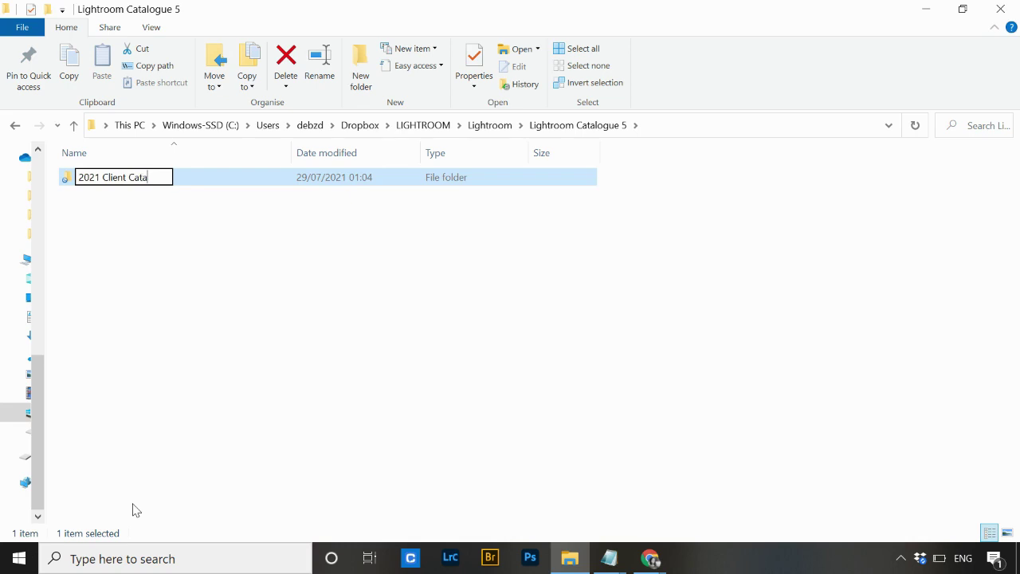
text(logue TEST)
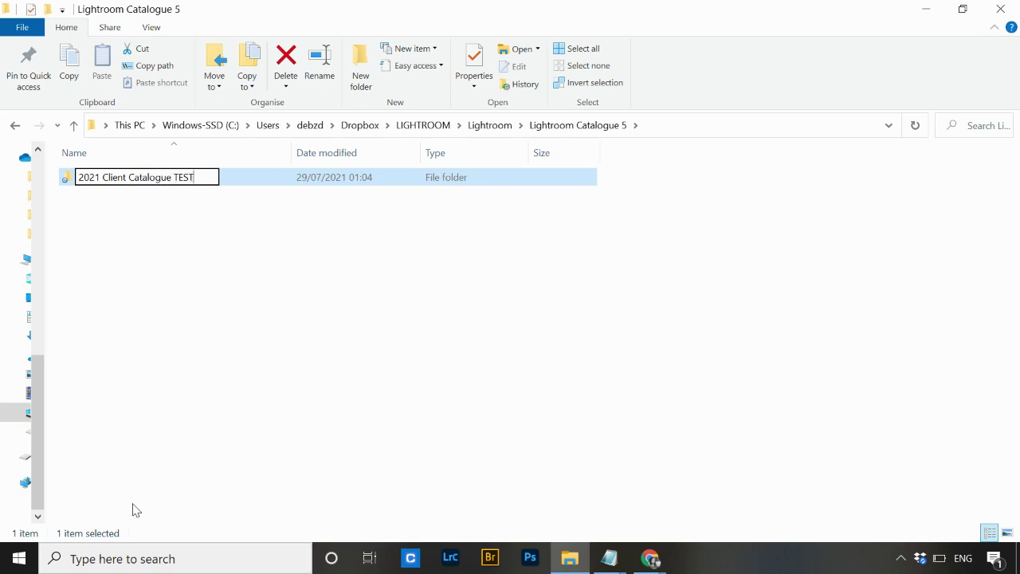
key(Return)
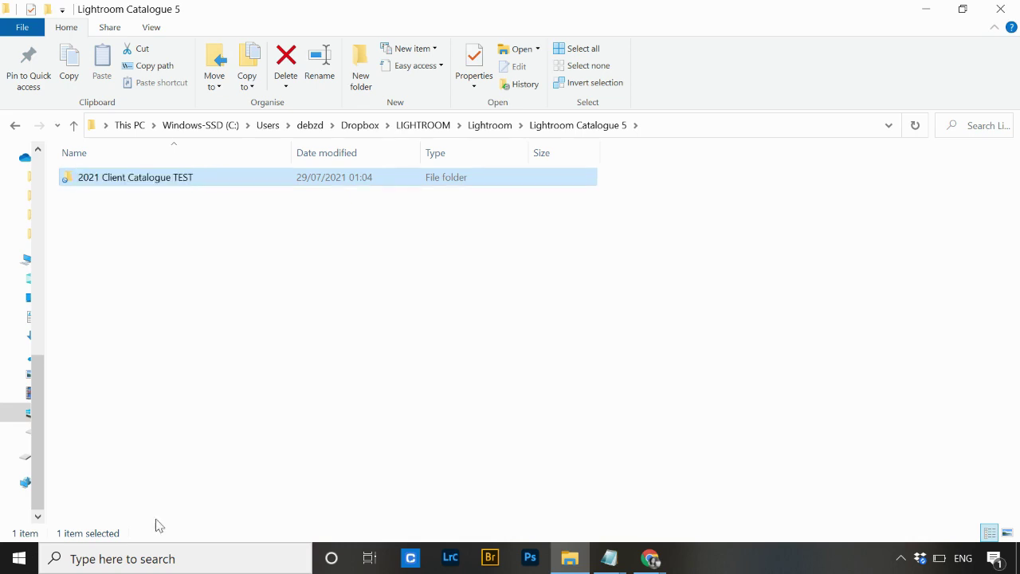
In the main Lightroom folder, rename the outer Lightroom Catalogue 5 folder to '2021 Client Catalogue TEST'.
click(508, 128)
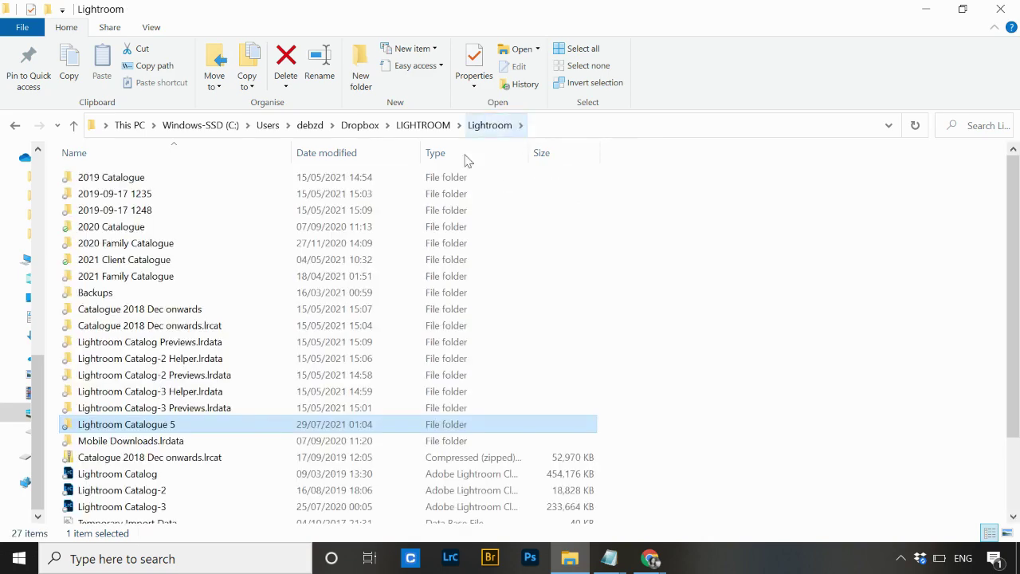
right_click(181, 428)
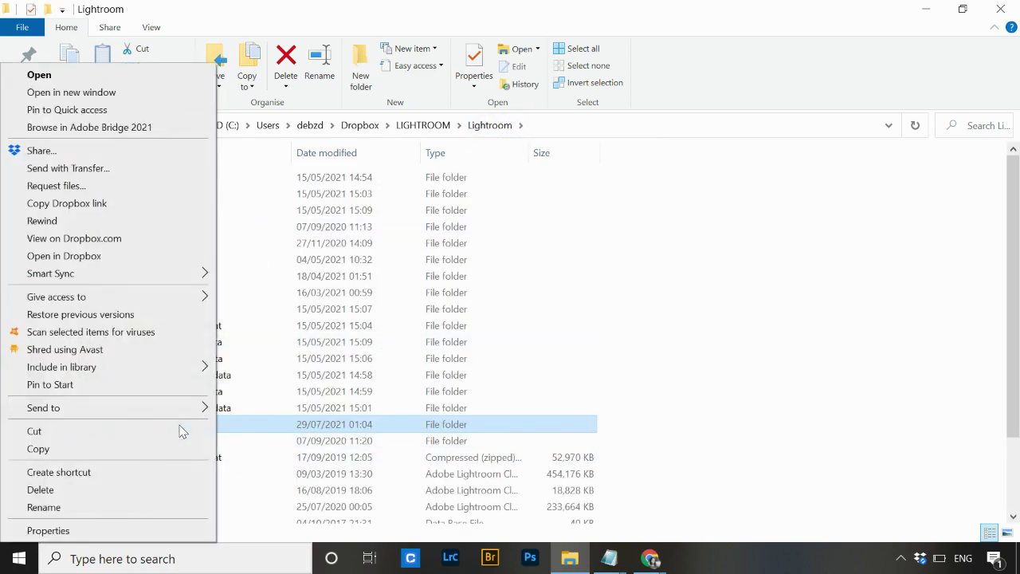
click(127, 505)
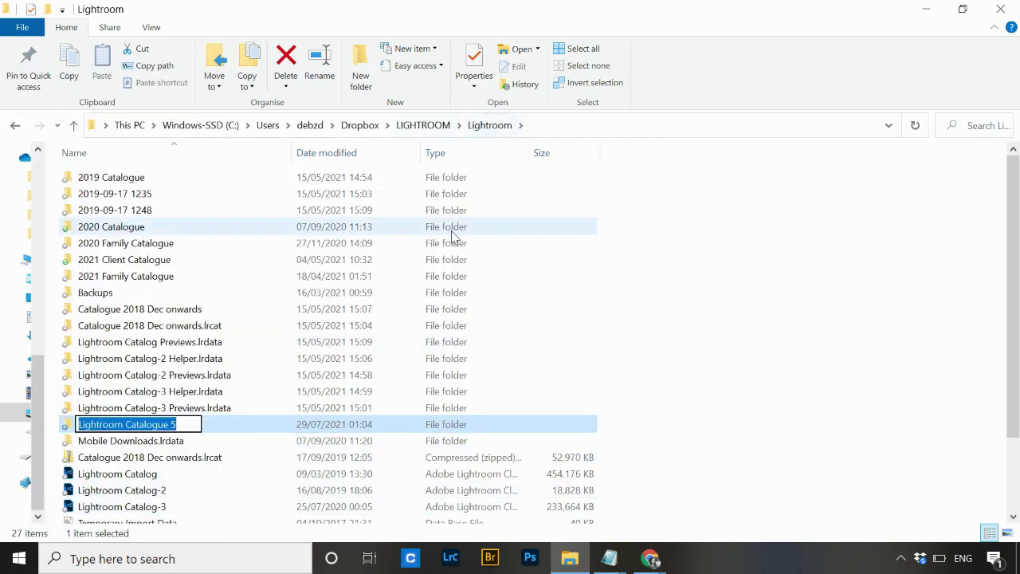
text(2)
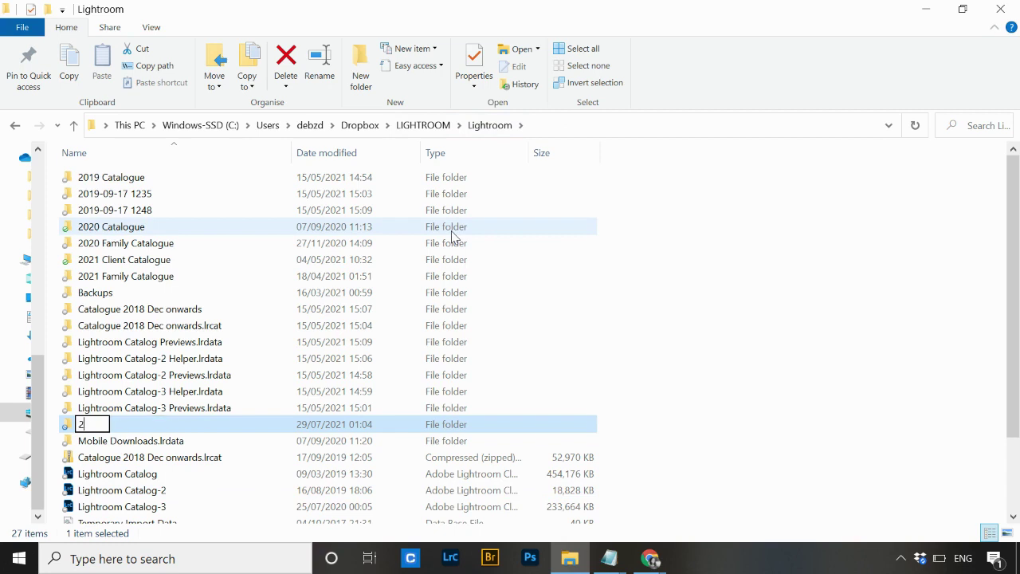
text(021 Clie)
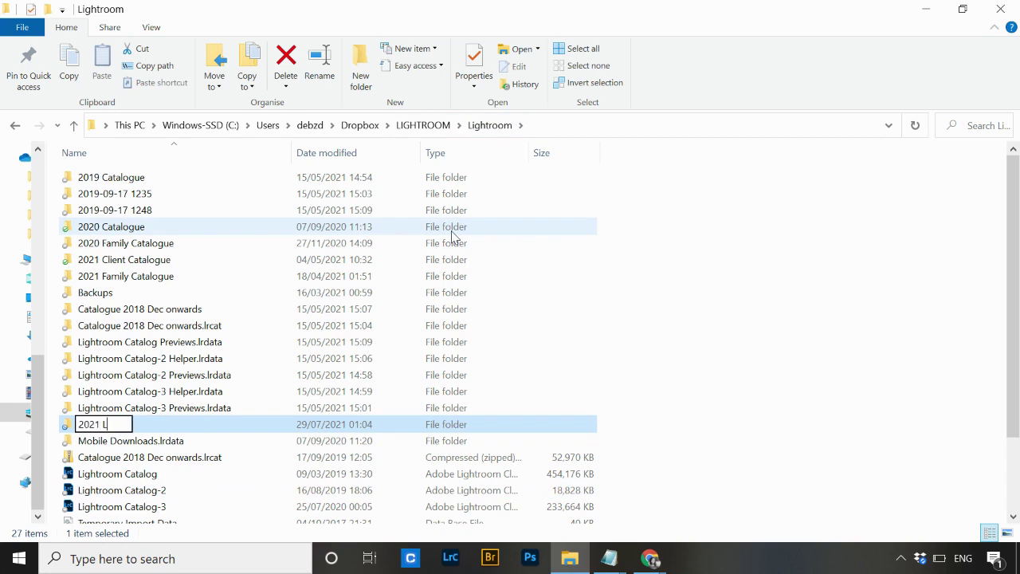
text(nt C)
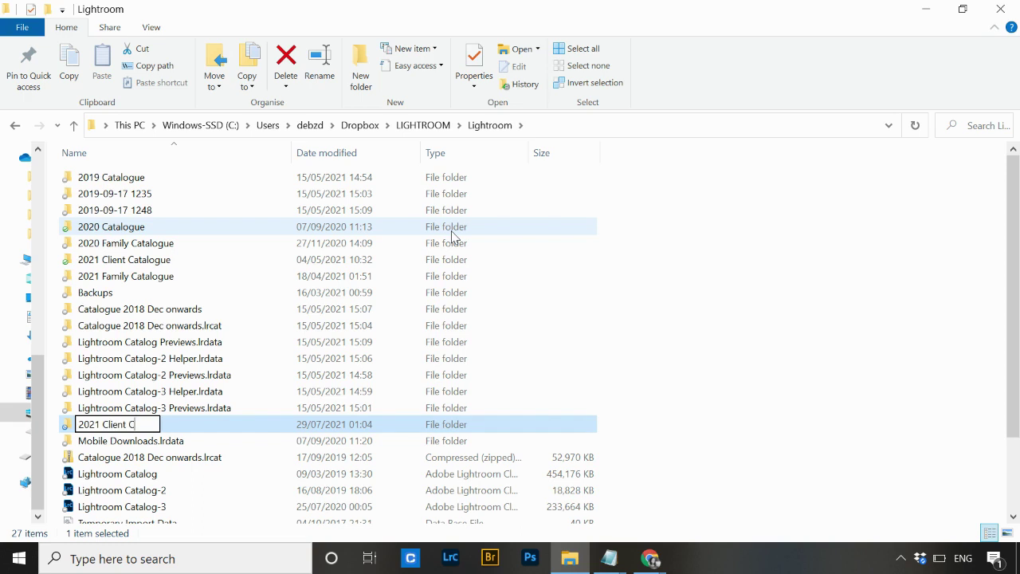
text(atalogue TEST)
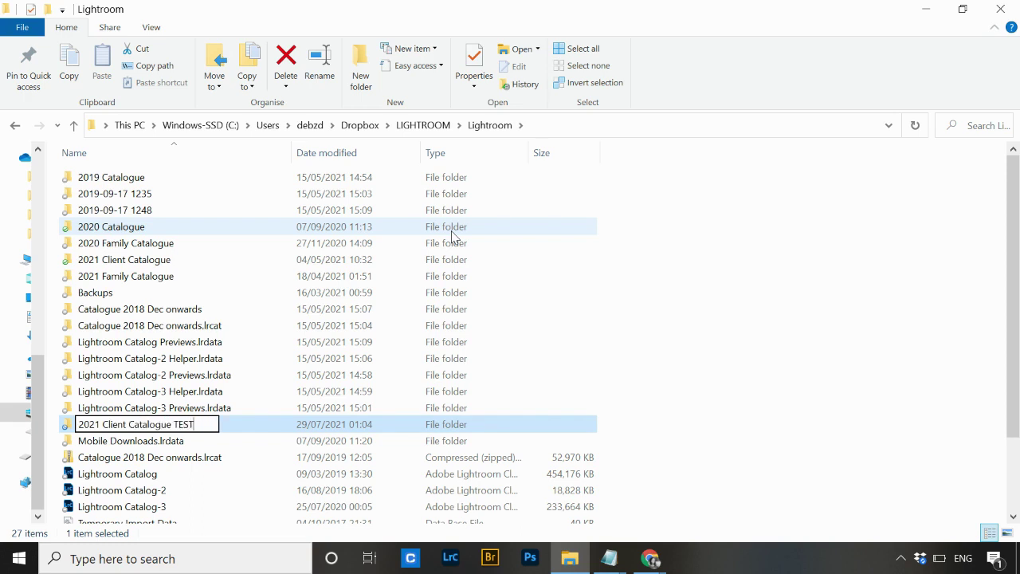
key(Return)
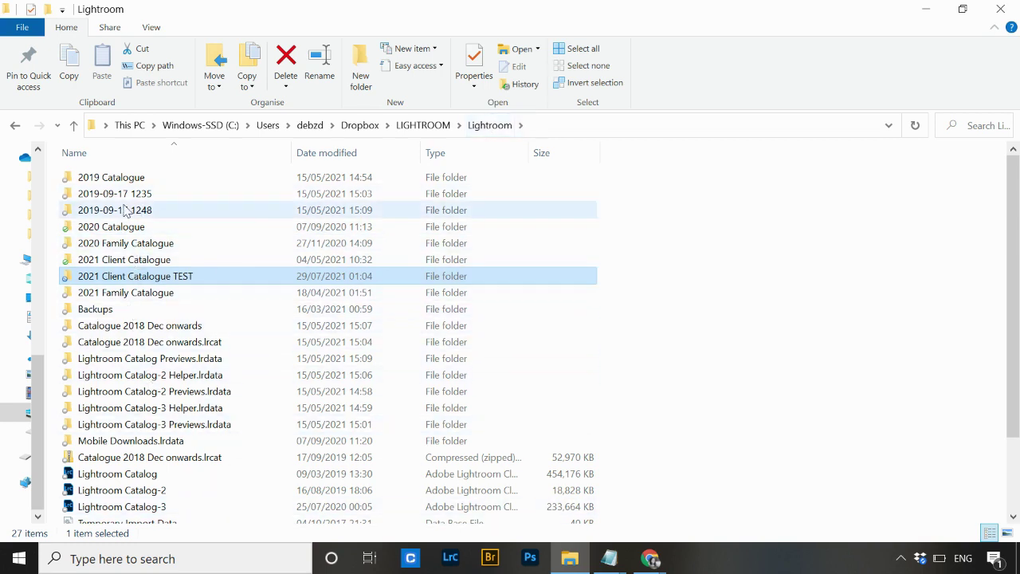
Check the nested 2021 Client Catalogue TEST folder's files, then return to the Lightroom folder.
double_click(118, 281)
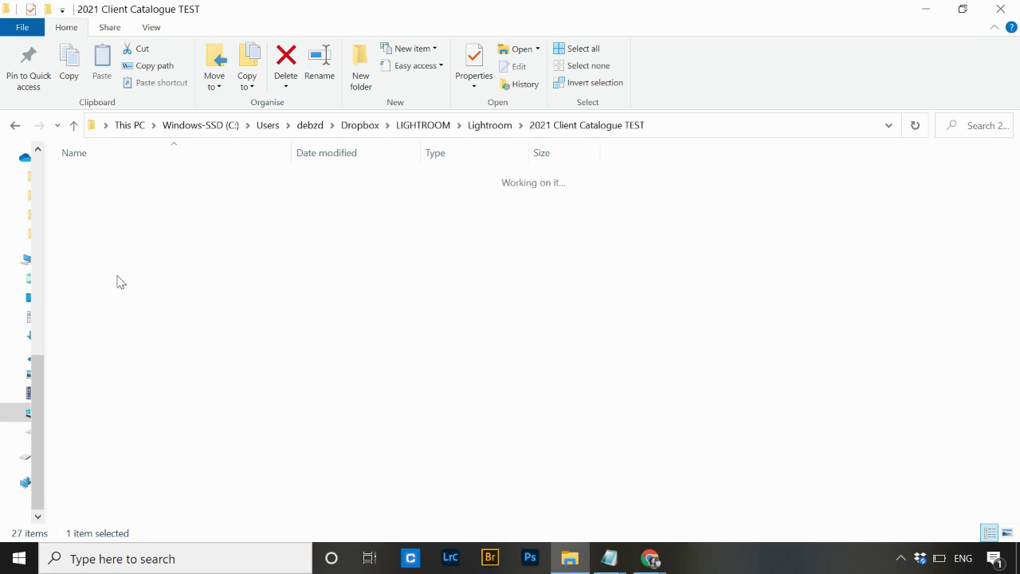
click(148, 185)
double_click(148, 185)
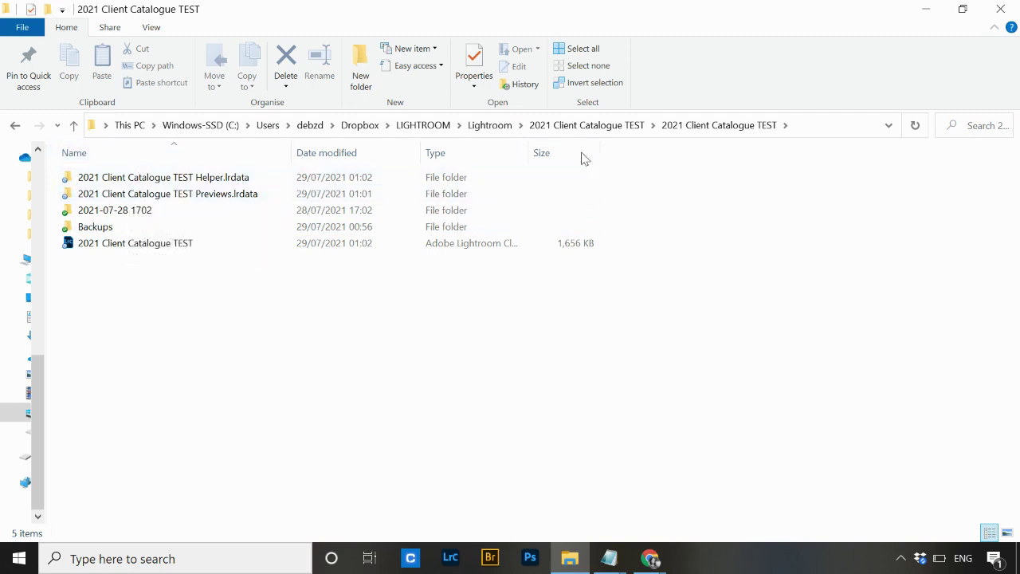
click(606, 129)
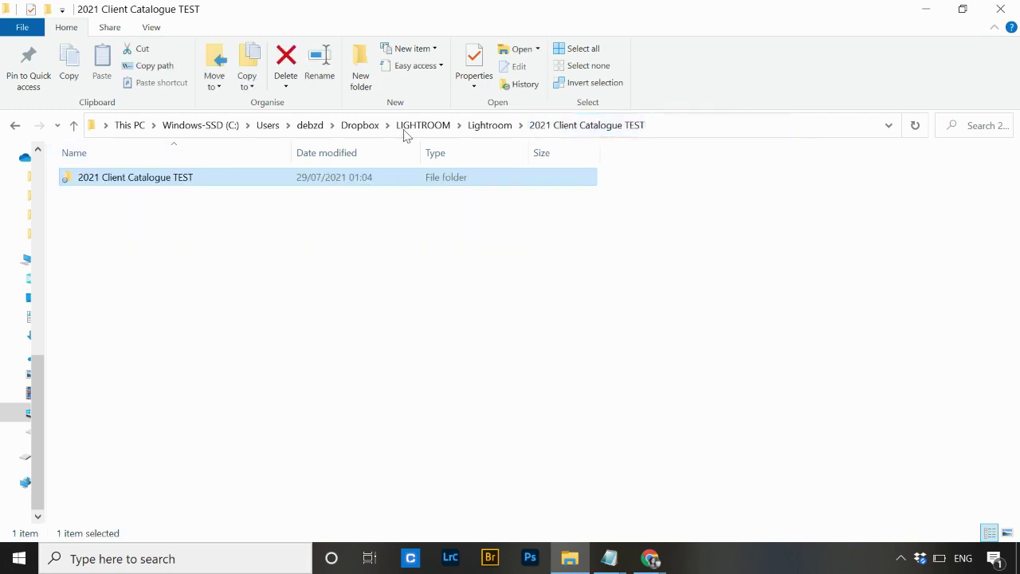
click(488, 127)
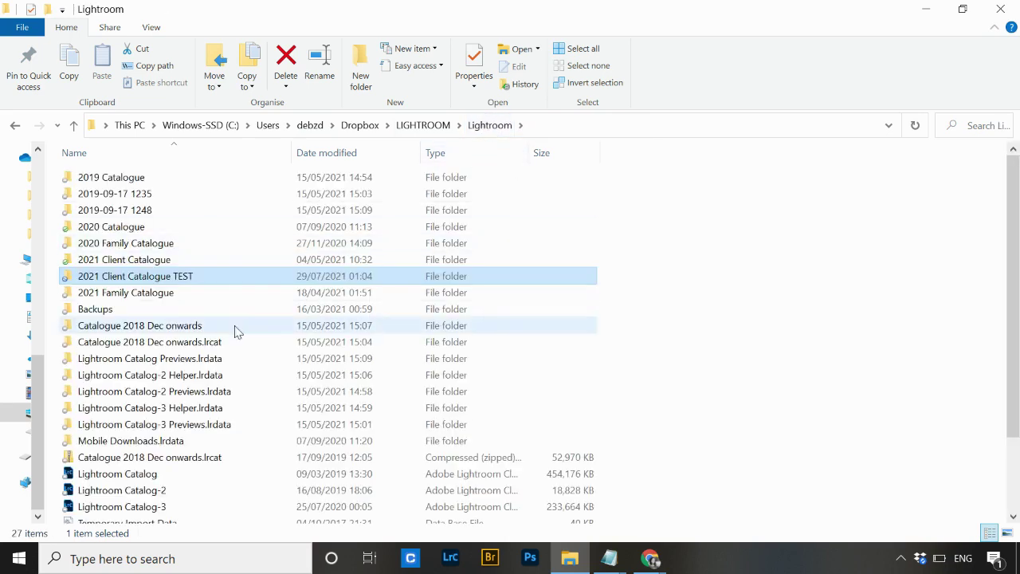
Relaunch Lightroom Classic and open 2021 Family Catalogue.lrcat instead of the missing catalog.
click(452, 559)
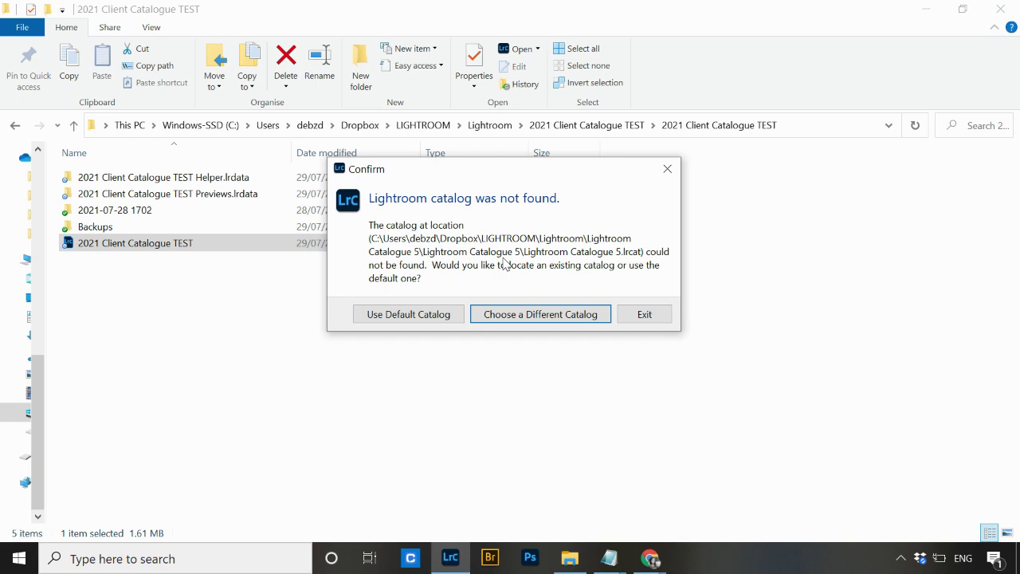
click(507, 318)
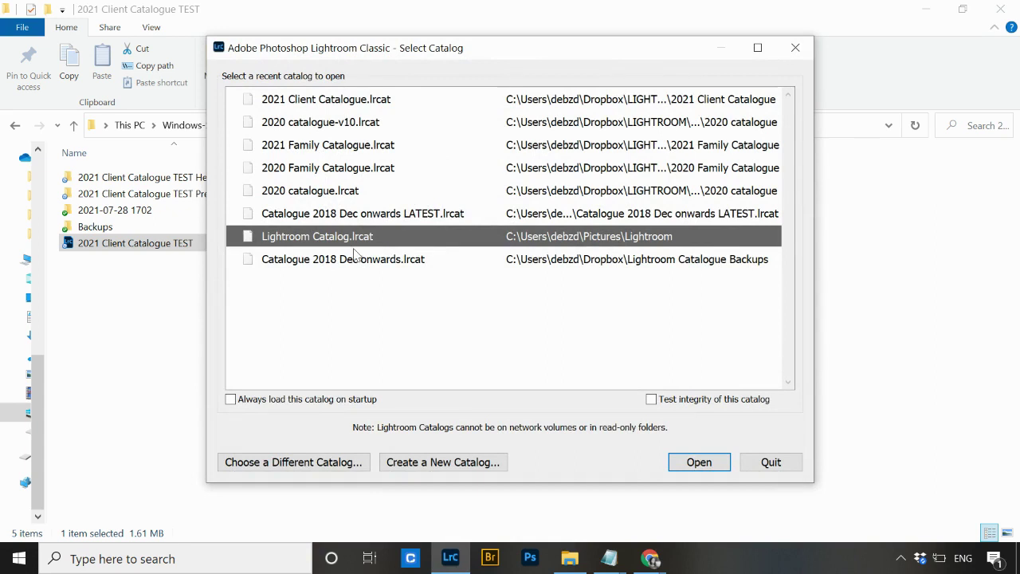
click(318, 147)
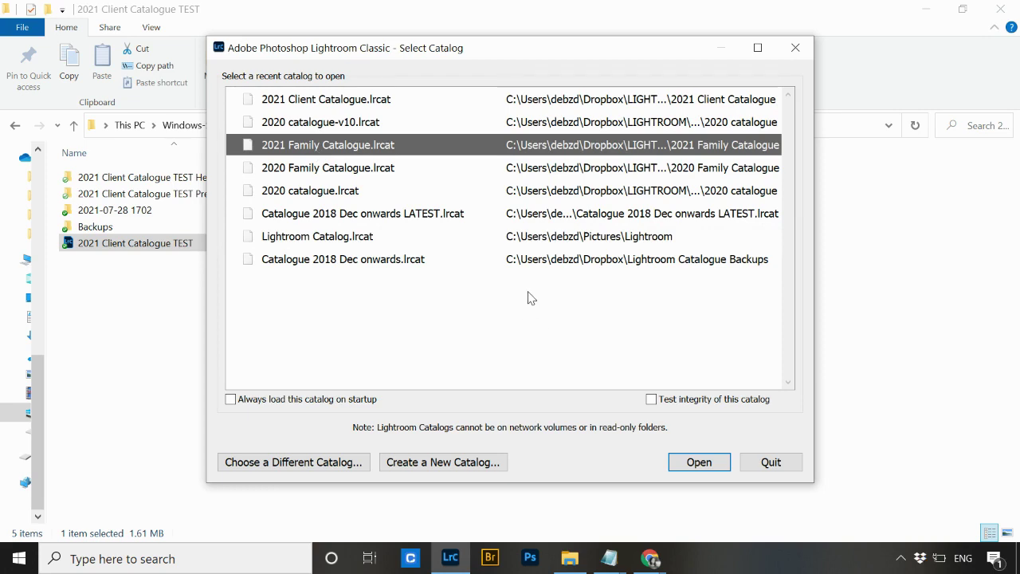
click(700, 463)
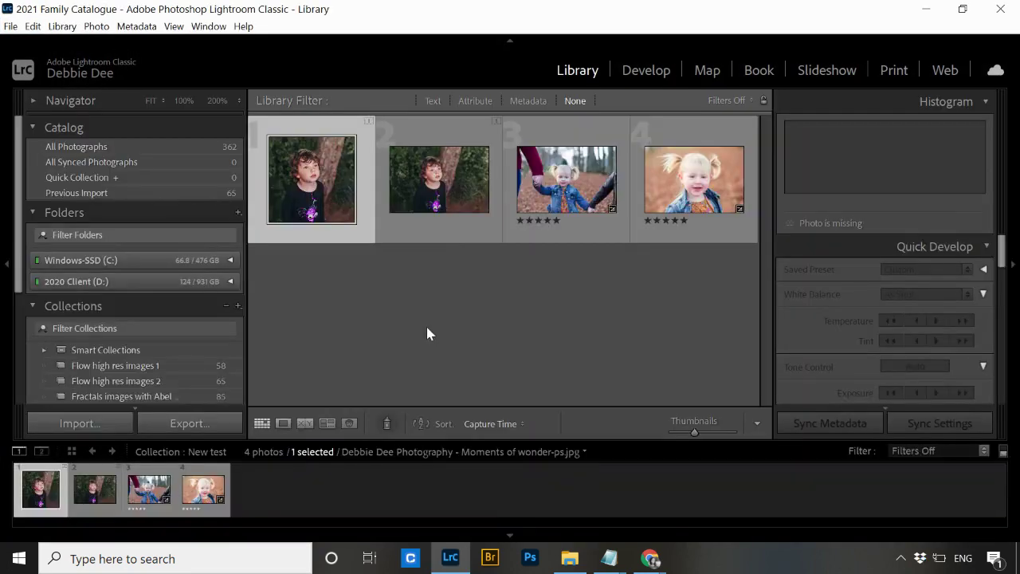
Reveal the 2021 Family Catalogue's folder in File Explorer from Edit > Catalog Settings.
mouse_move(93, 18)
click(33, 27)
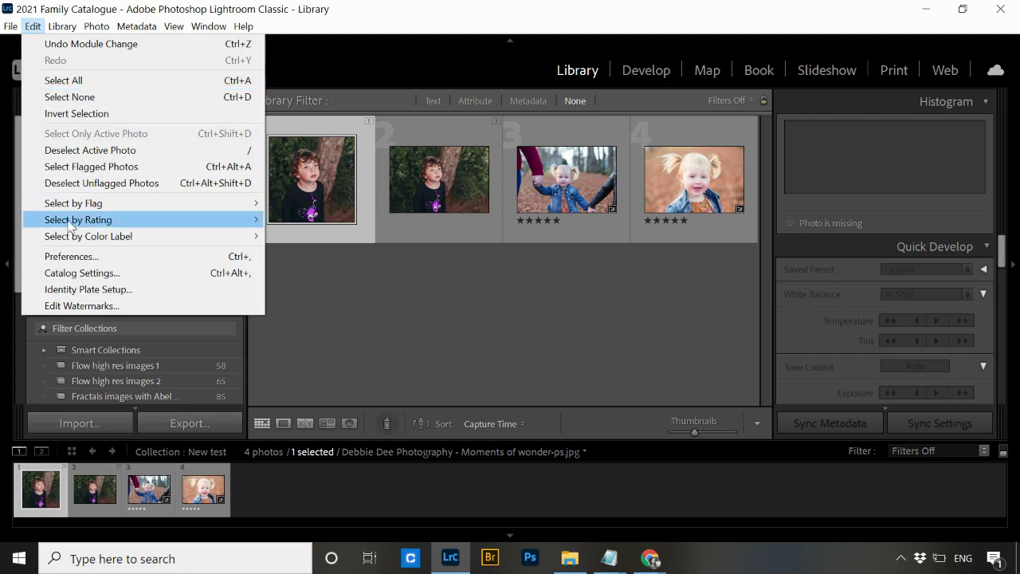
click(67, 273)
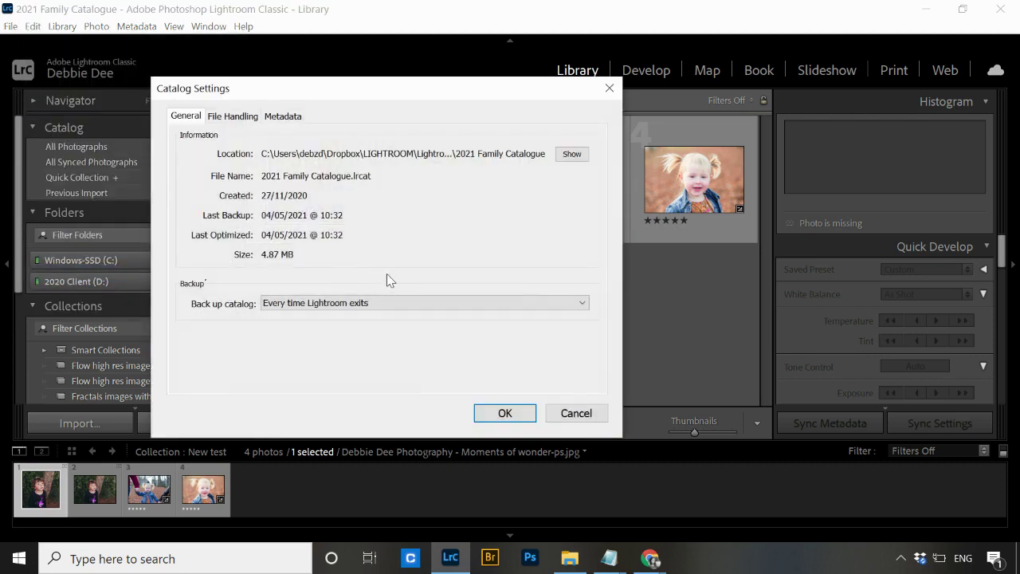
click(569, 157)
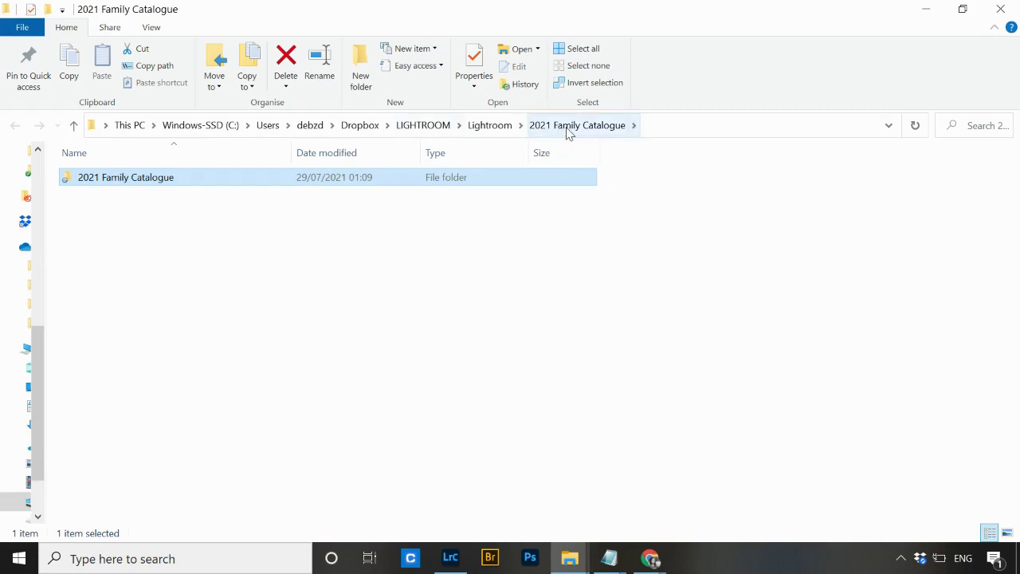
Go up to the Lightroom folder, enter the nested 2021 Client Catalogue TEST folders and launch its catalog file.
click(490, 126)
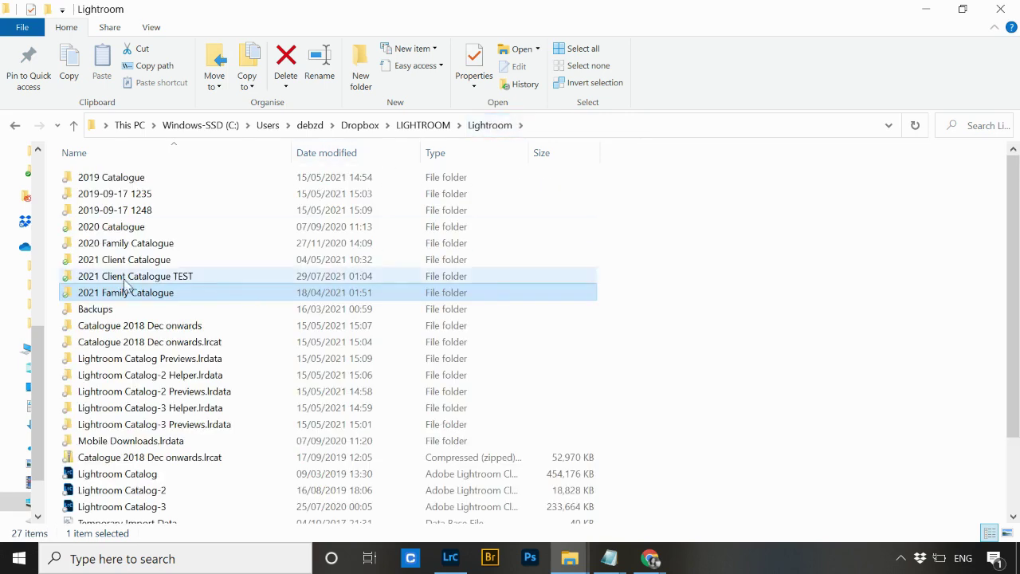
click(125, 277)
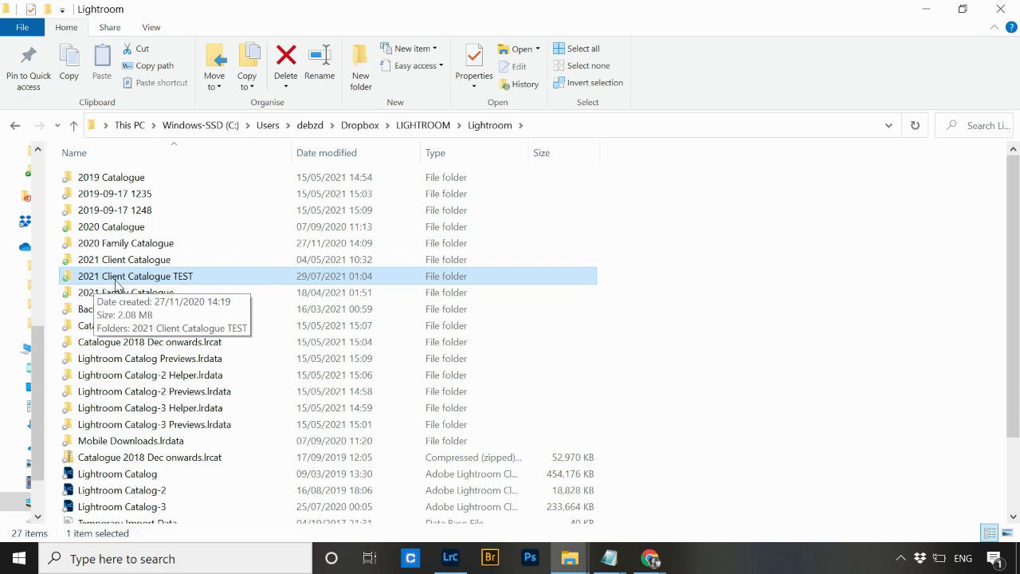
double_click(160, 280)
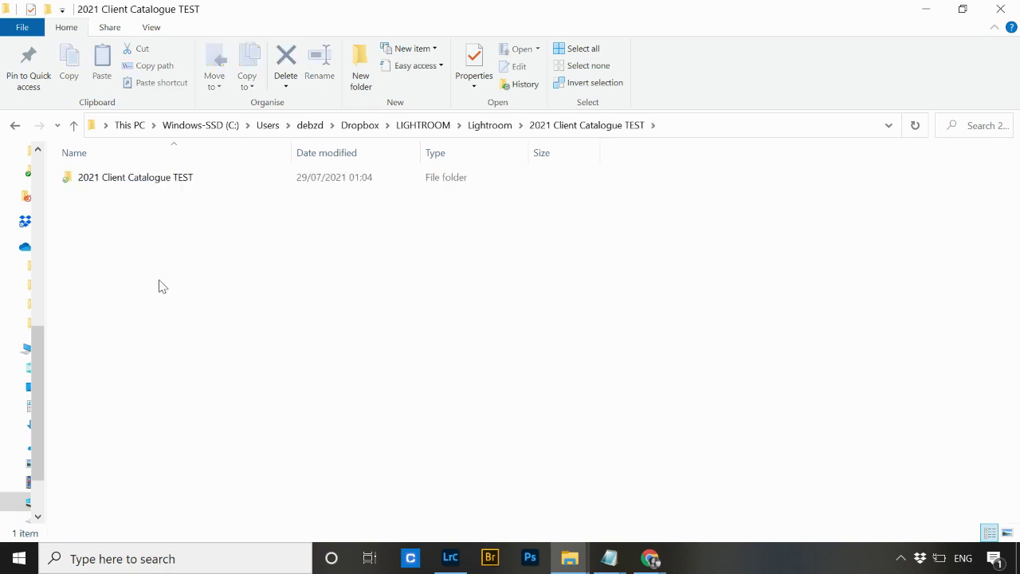
double_click(147, 180)
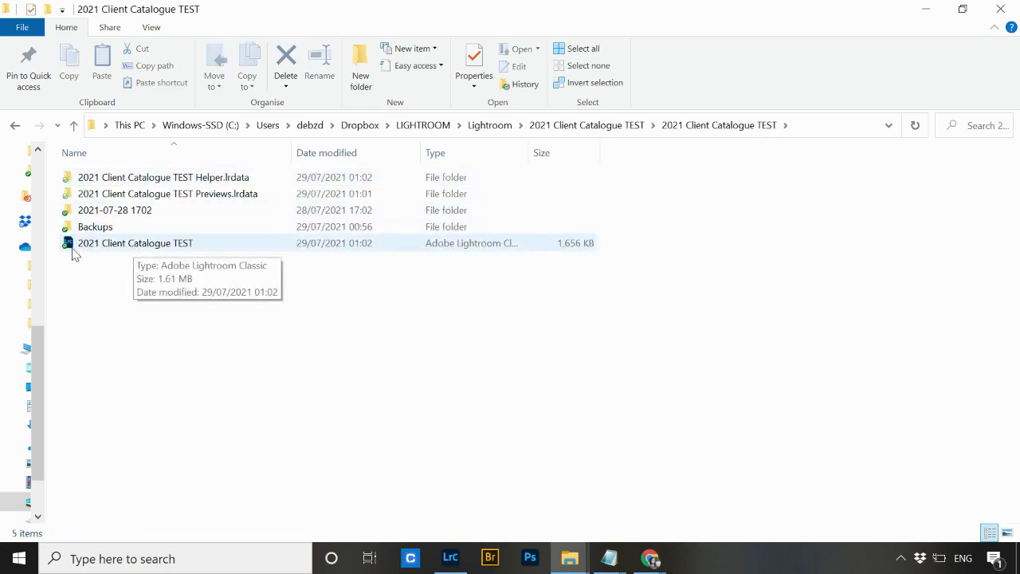
double_click(127, 248)
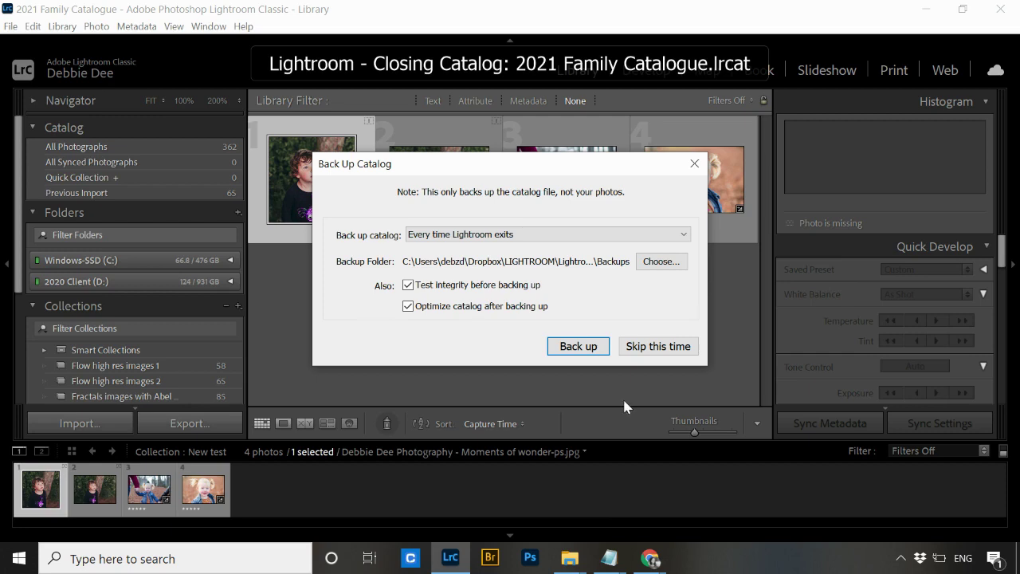
Skip the backup so the 2021 Family Catalogue closes and the TEST catalog opens.
click(650, 347)
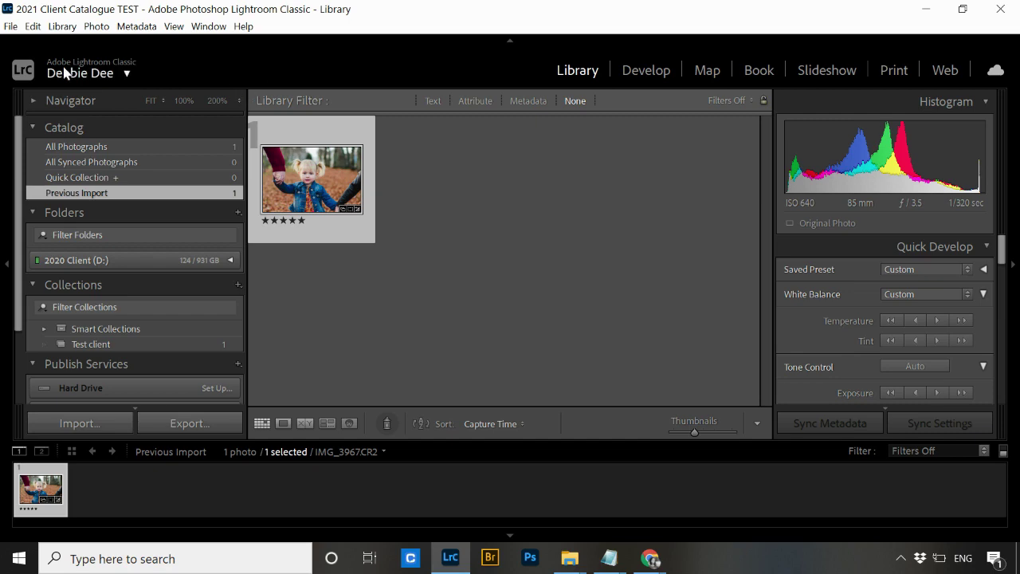
click(42, 30)
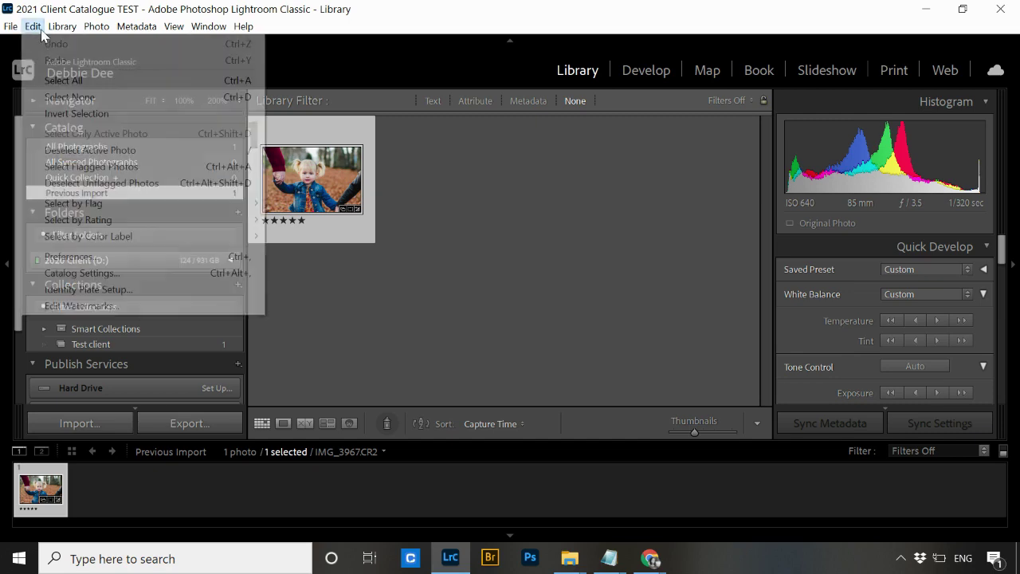
click(75, 273)
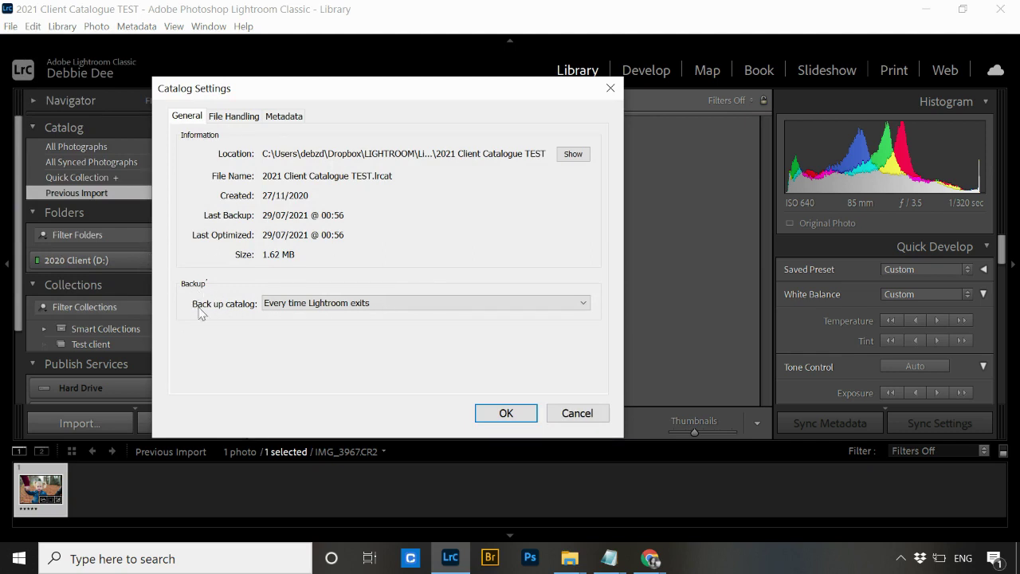
click(299, 307)
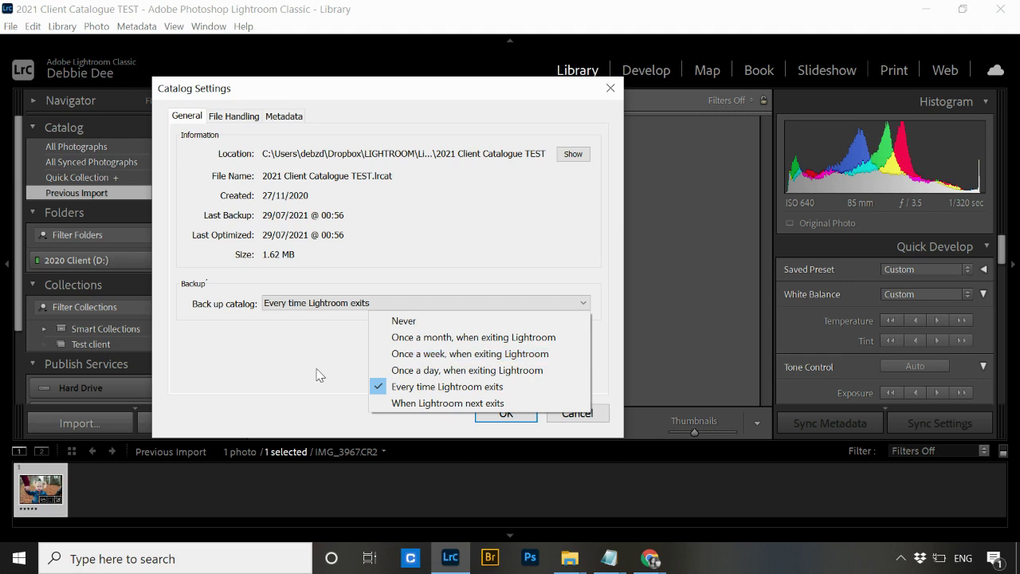
click(409, 388)
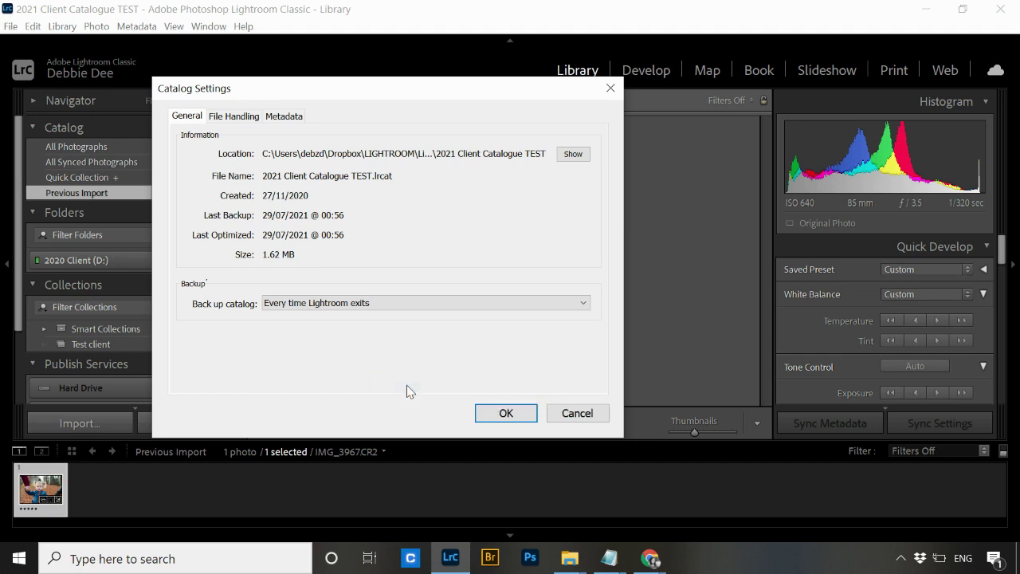
click(488, 412)
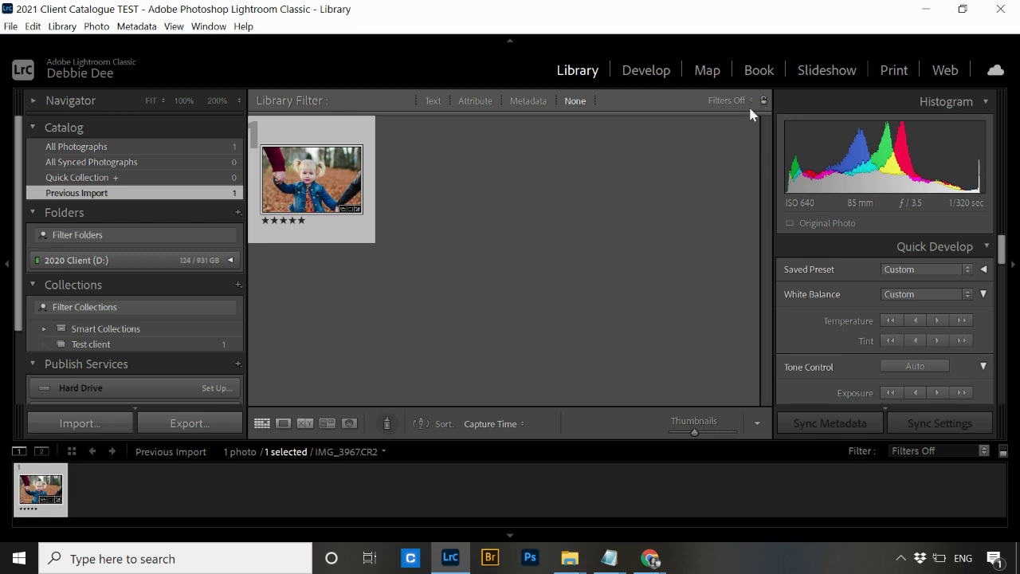
Close Lightroom and back up the 2021 Client Catalogue TEST catalog on exit.
click(1010, 12)
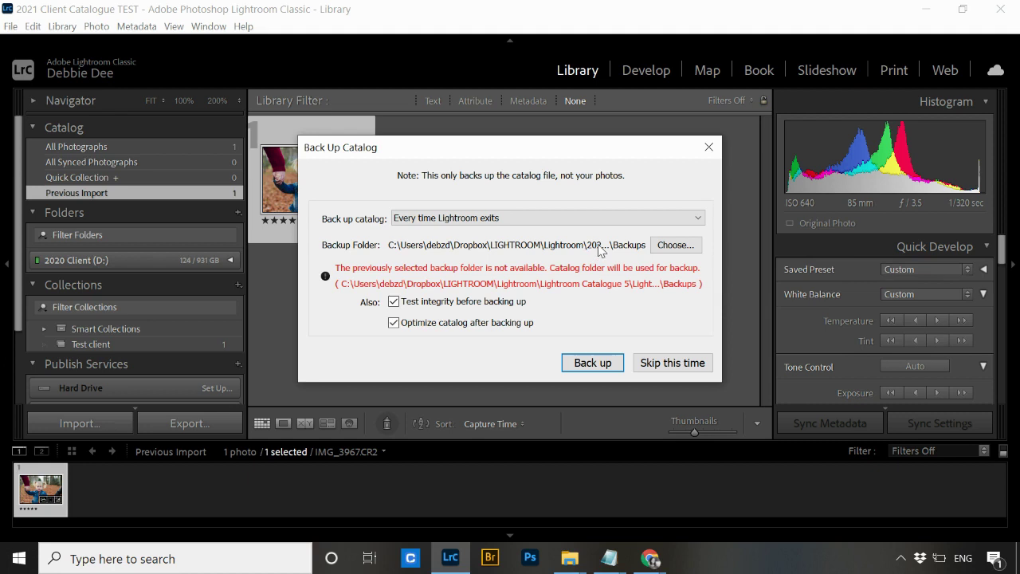
click(589, 369)
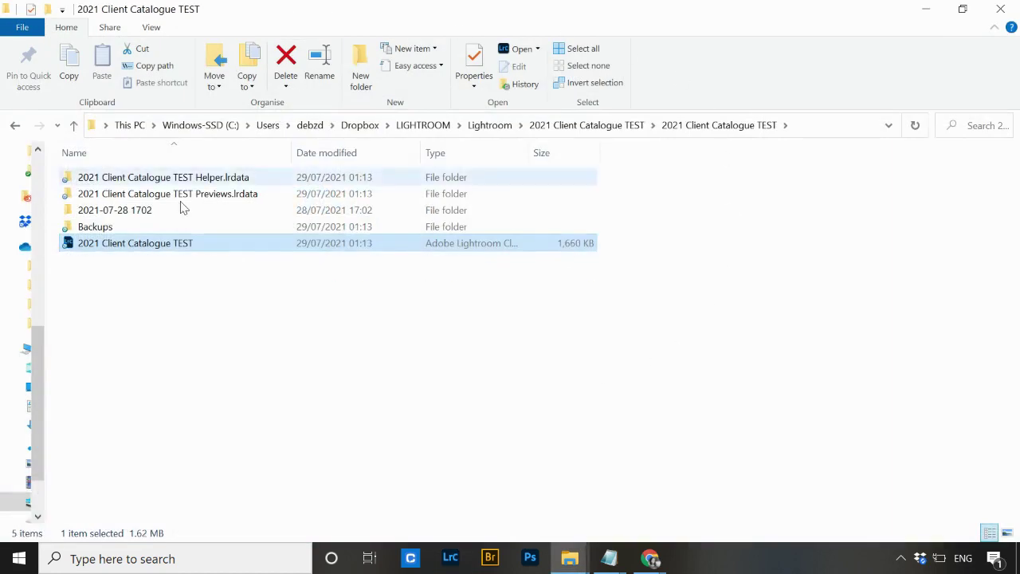
Check that the Backups folder holds the 0056 and 0113 backups, then return to Lightroom Classic.
double_click(106, 229)
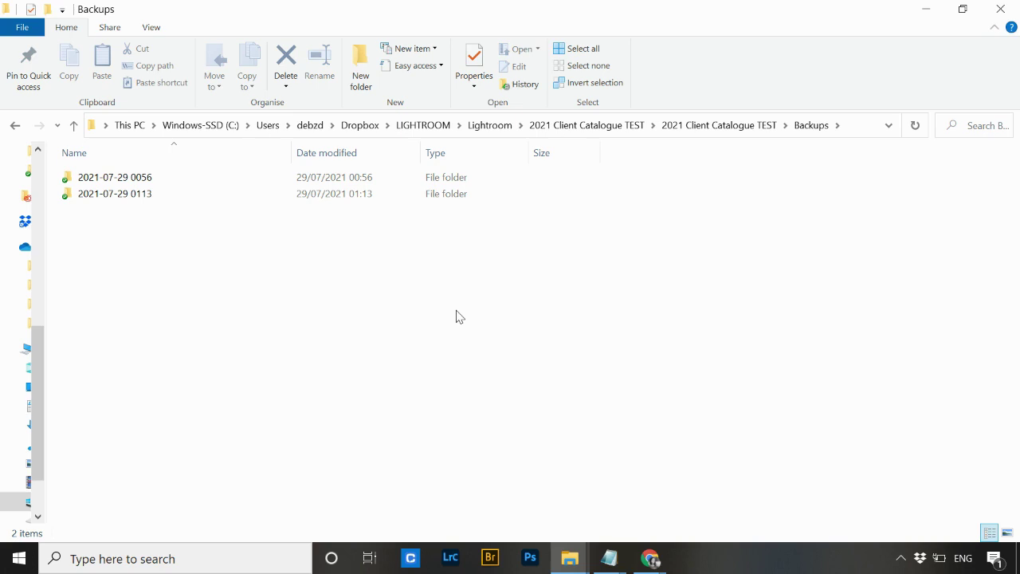
click(450, 558)
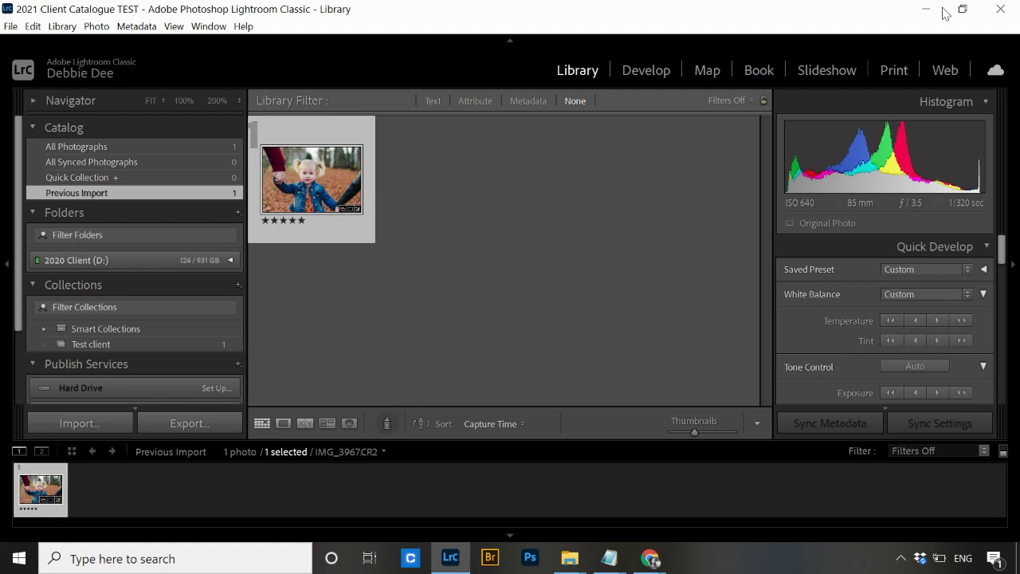
Close Lightroom again and run another catalog backup on exit.
click(996, 9)
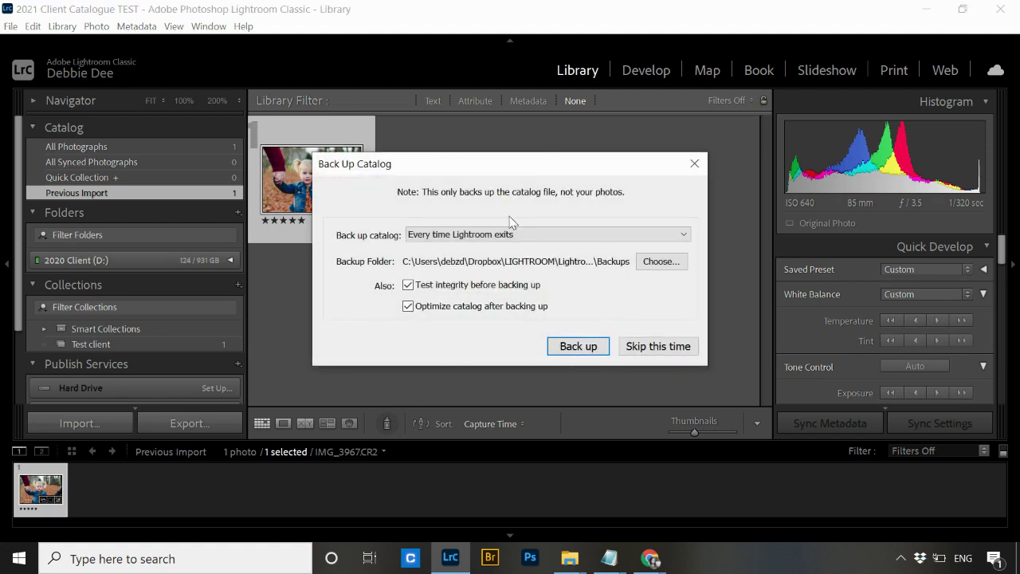
click(560, 351)
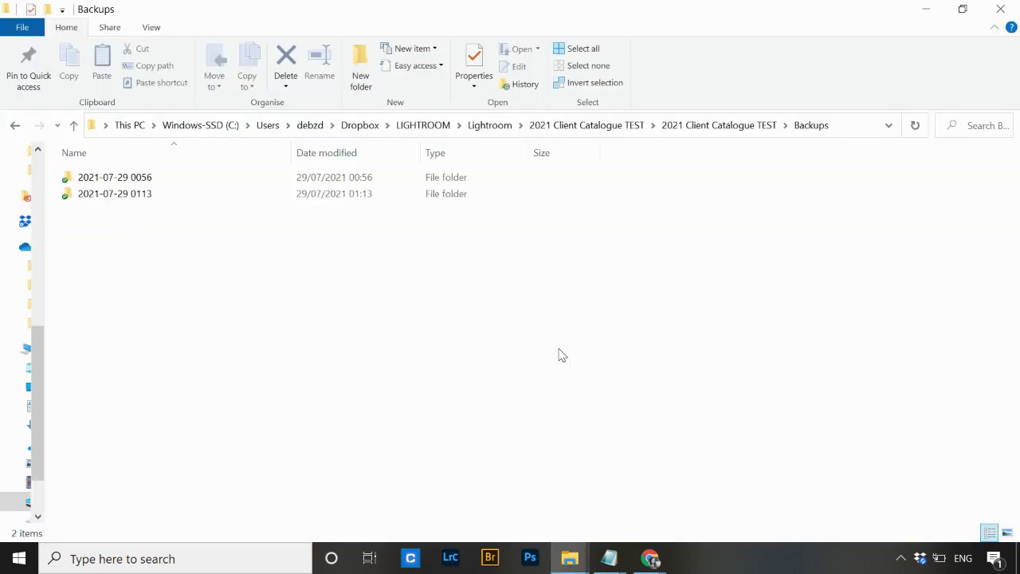